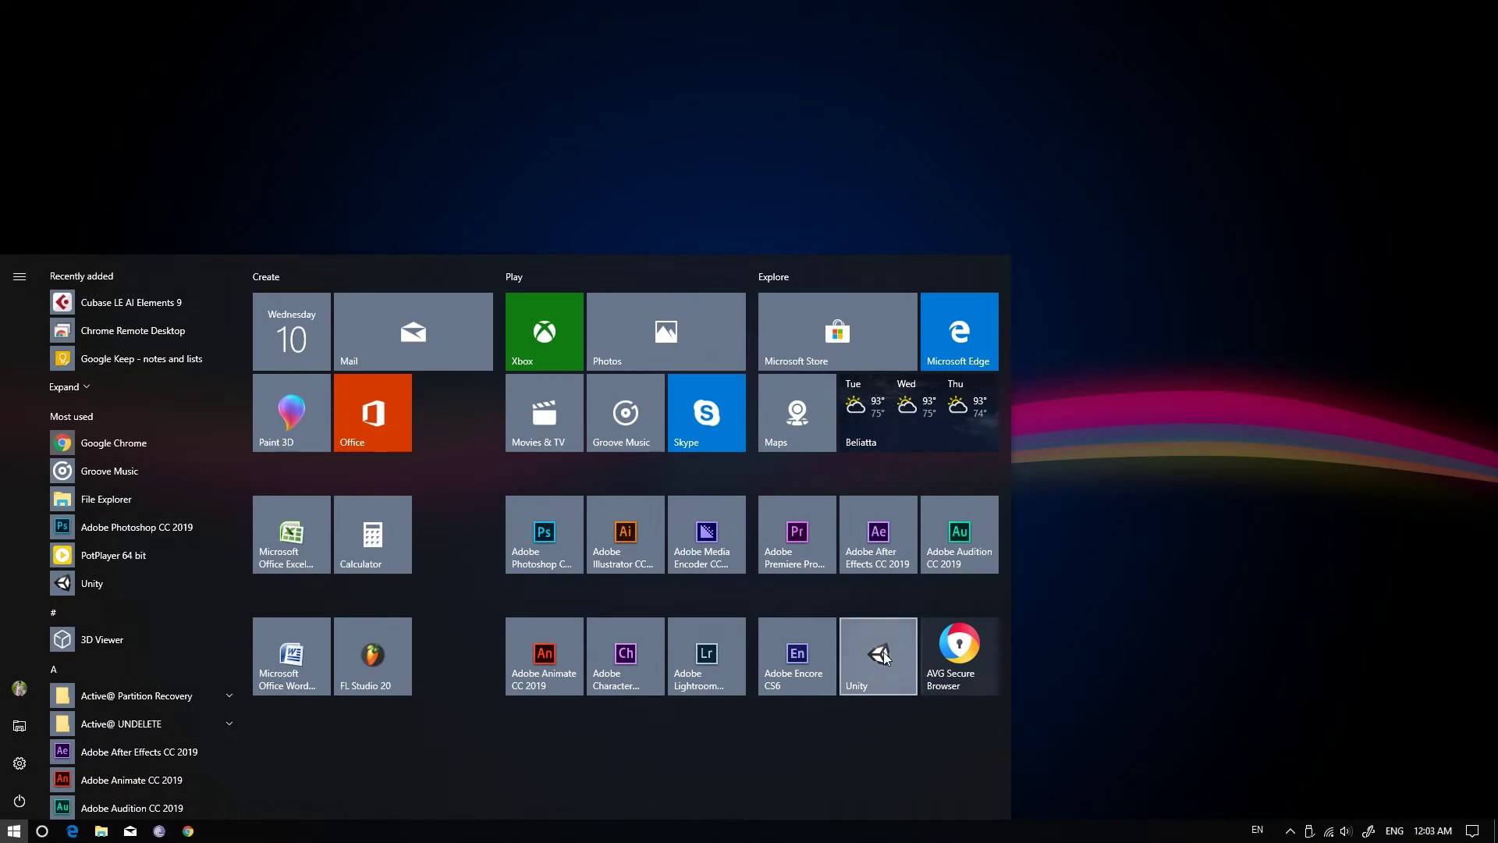
- Launch Unity and create a new 3D project named 'C# Scripting Basics Tutorial'
click(883, 652)
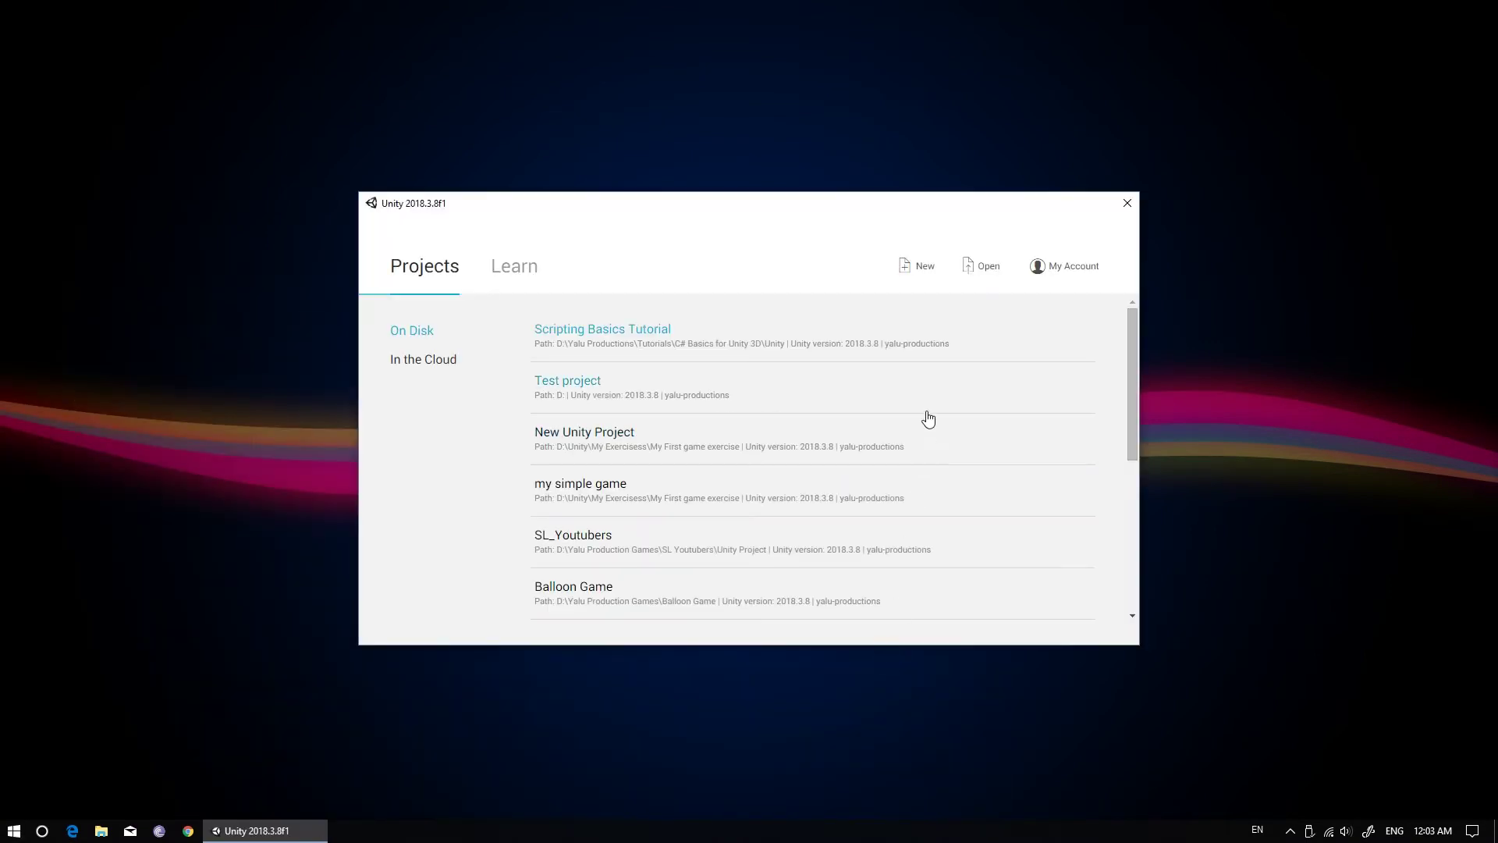
click(927, 272)
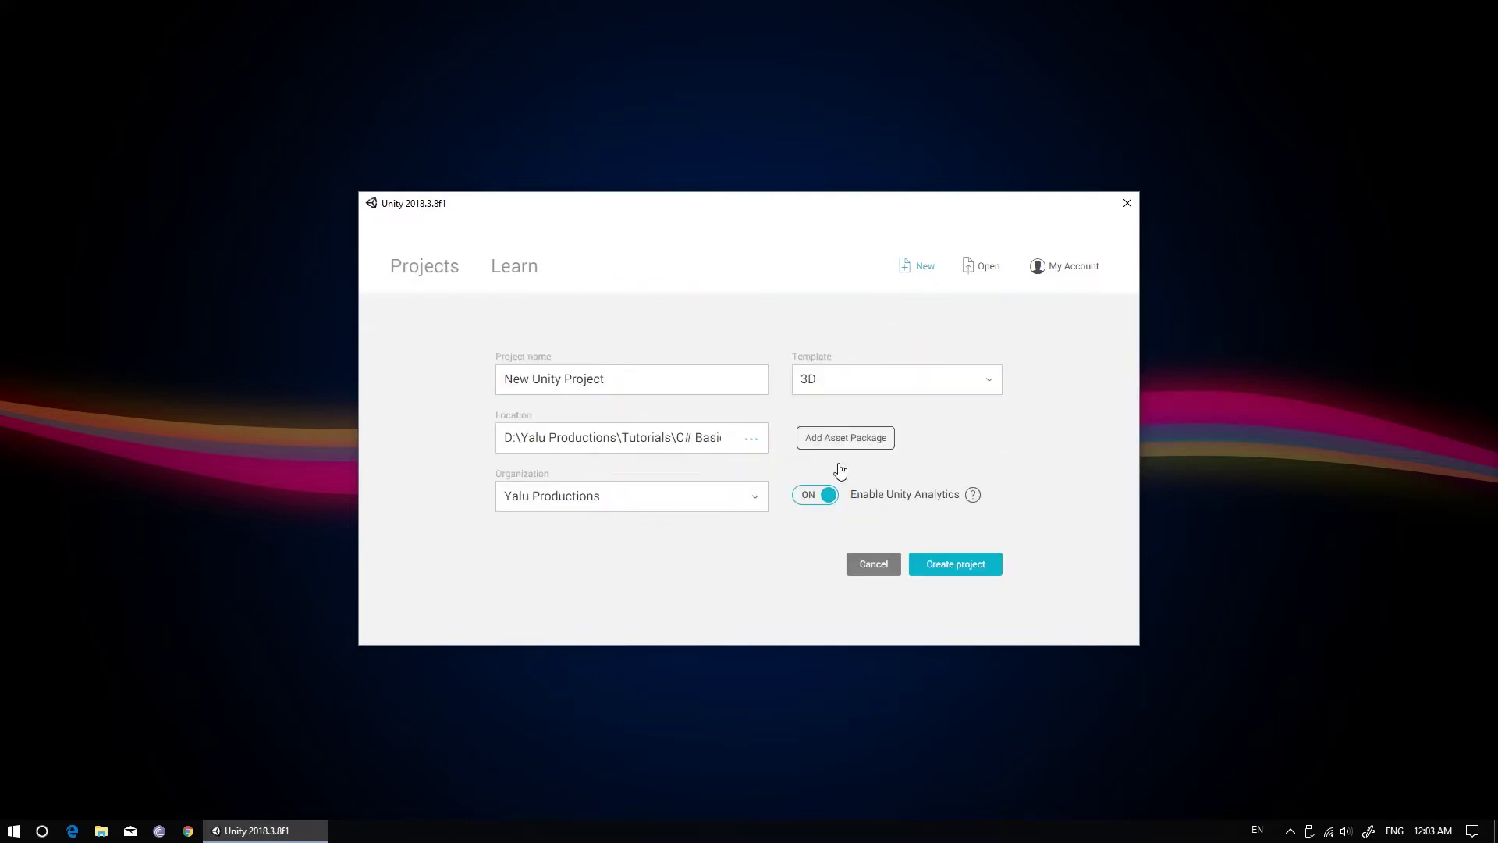
click(684, 380)
key(BackSpace)
key(BackSpace)
key(BackSpace)
text(C# Scripting Basics Tutorial)
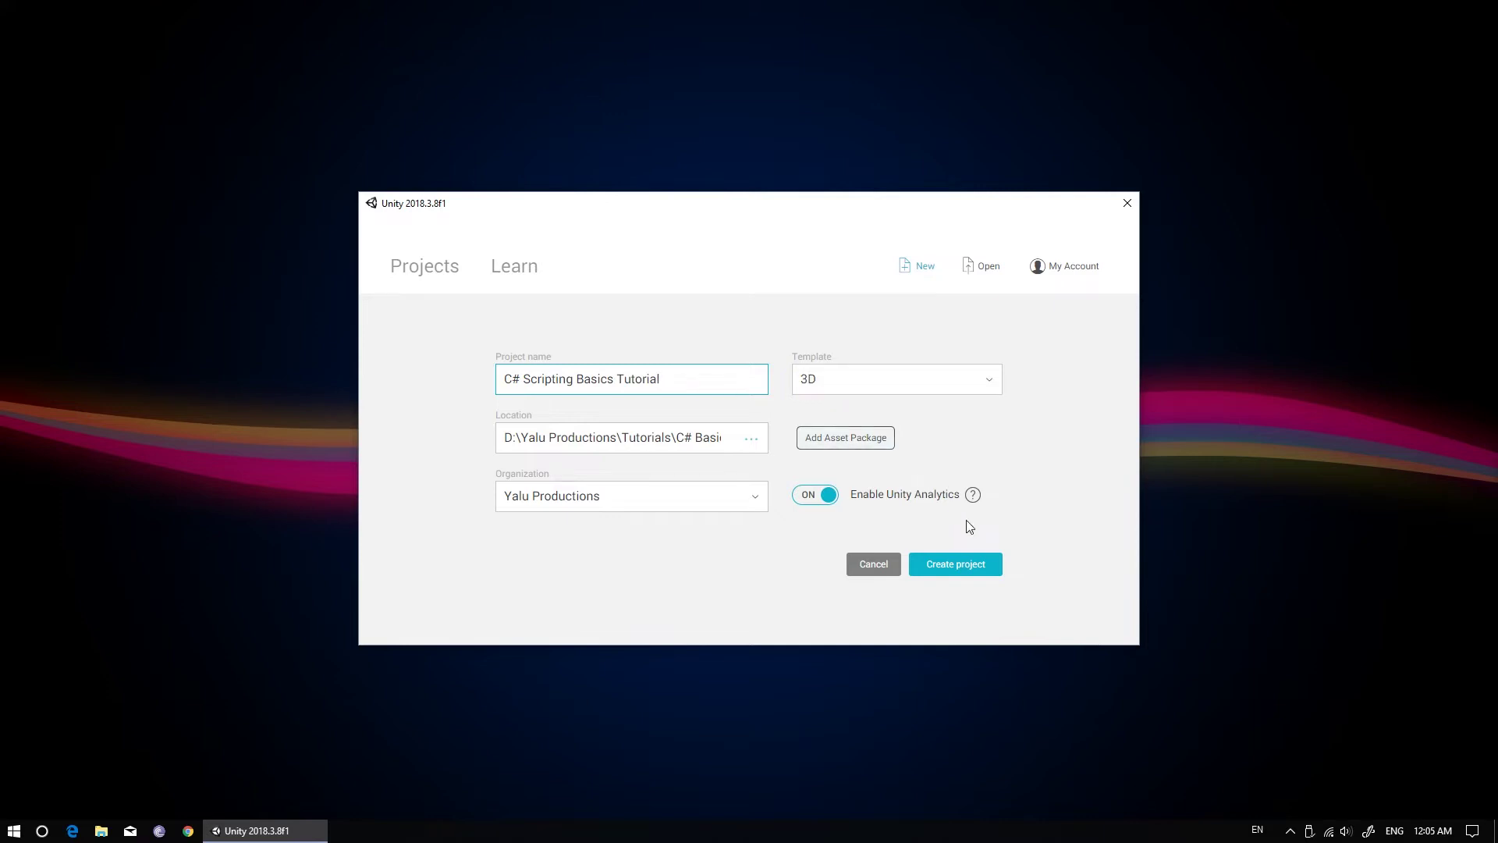
click(950, 572)
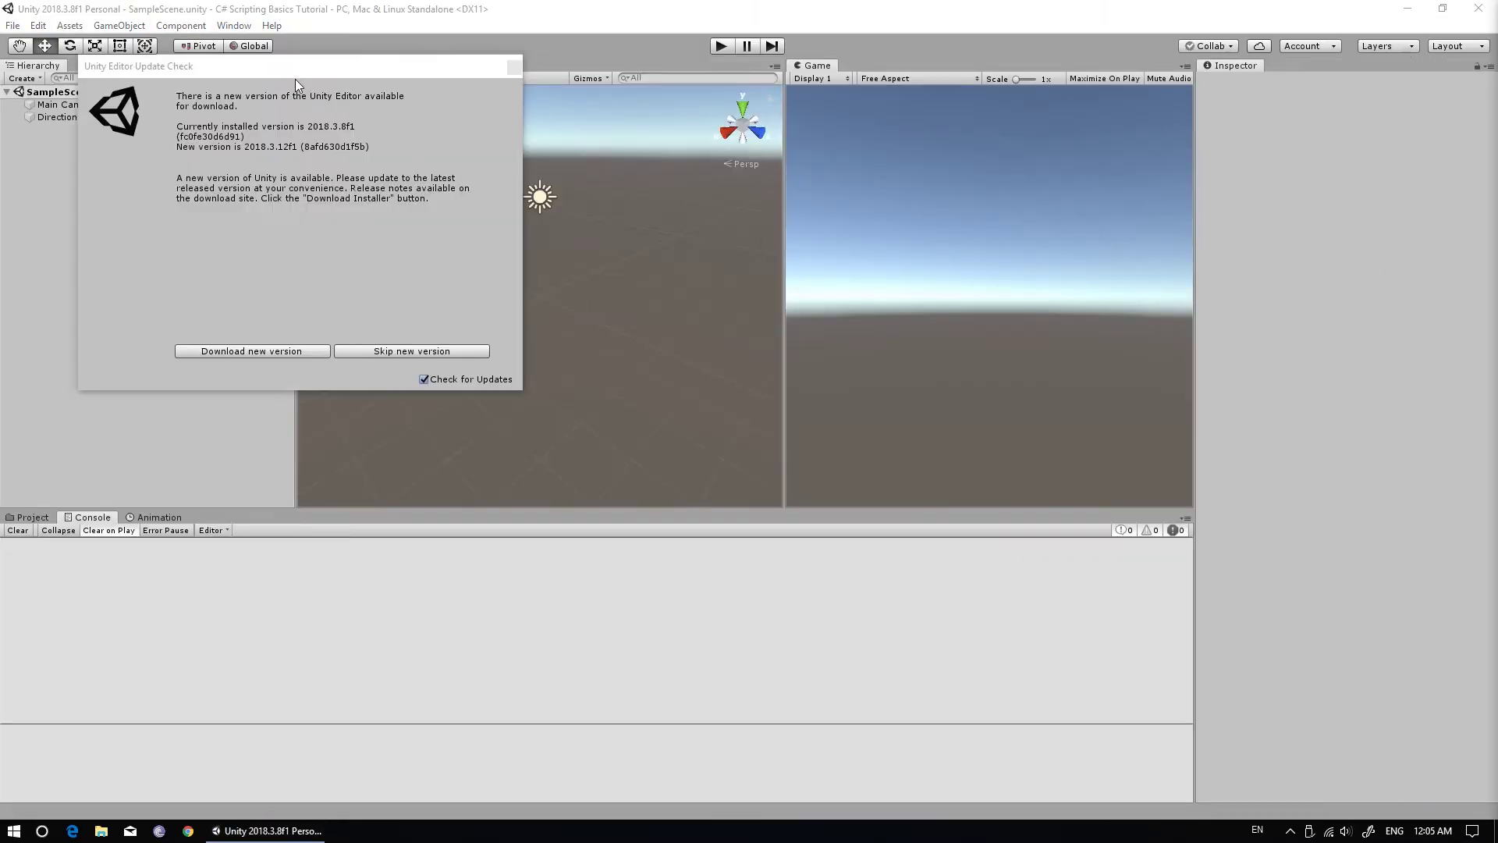
- Skip the new editor version notice and browse Assets > Create without choosing anything
click(419, 352)
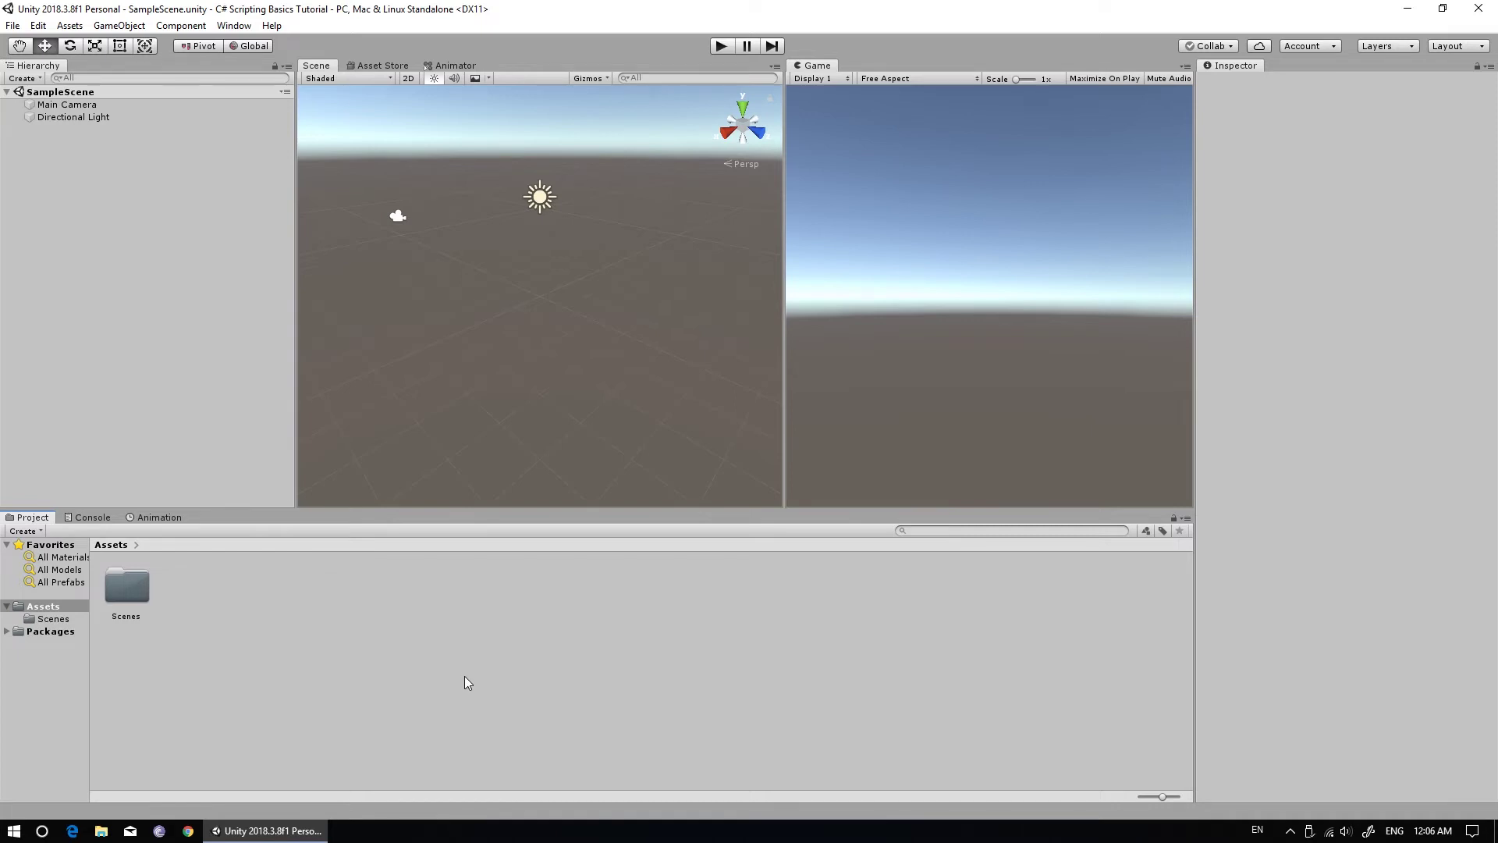
click(69, 29)
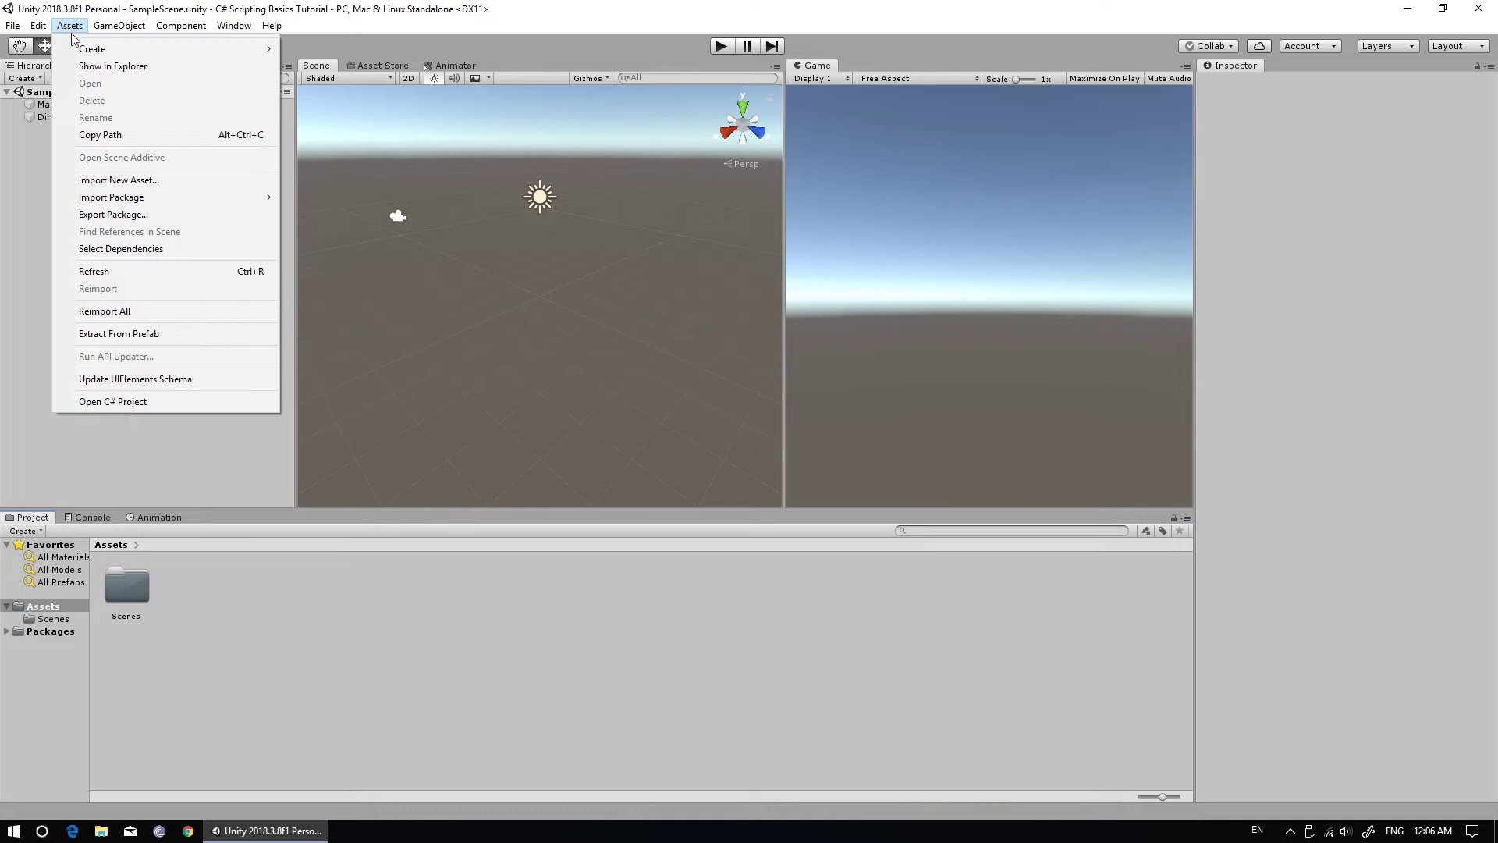
mouse_move(171, 49)
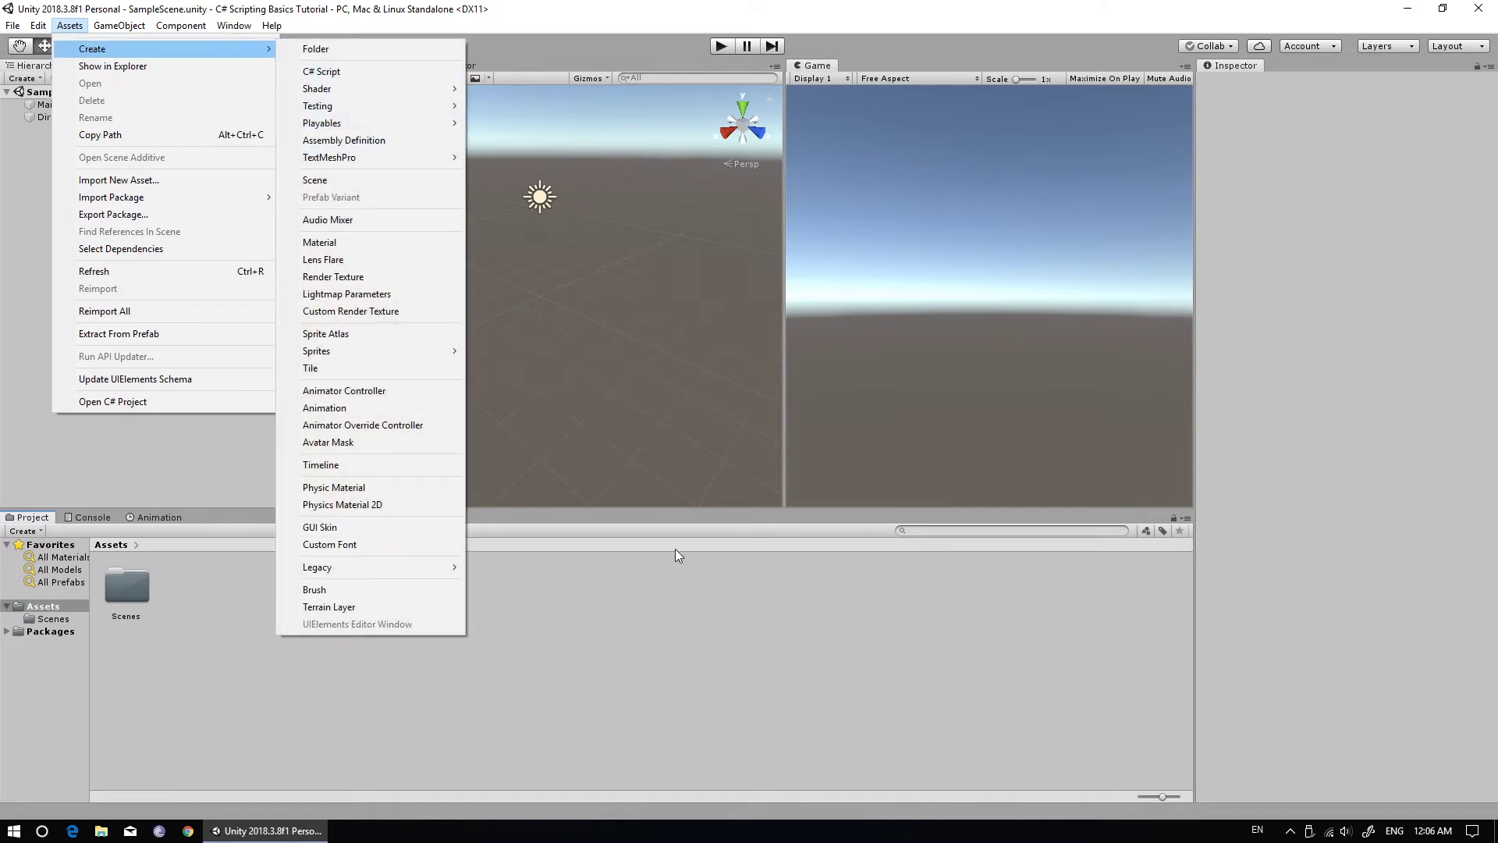
click(648, 563)
- Browse the Project panel's context menu, dismiss it, and select Main Camera in the Hierarchy
right_click(406, 606)
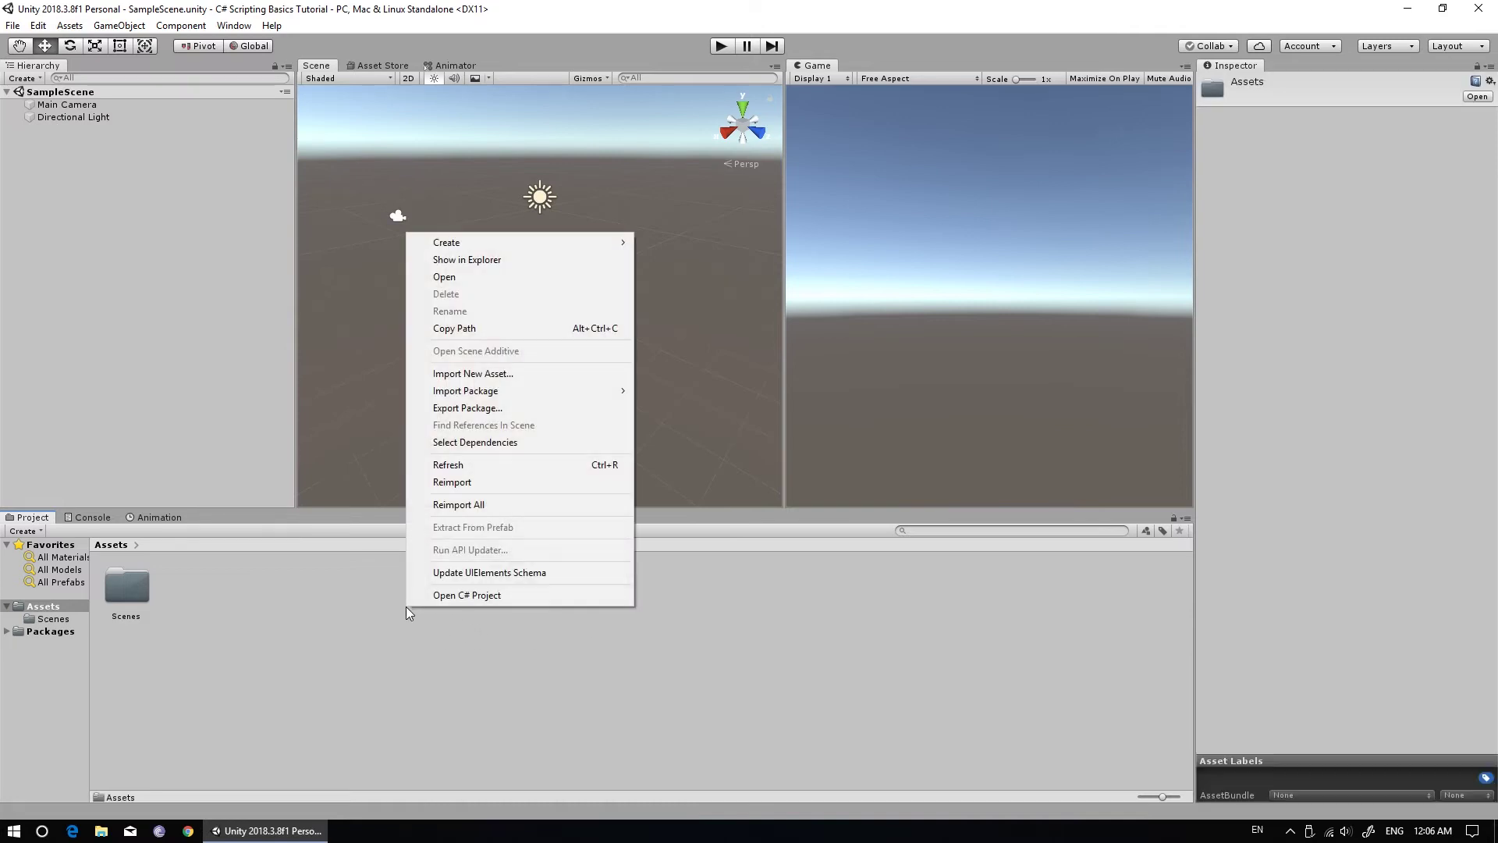
mouse_move(480, 242)
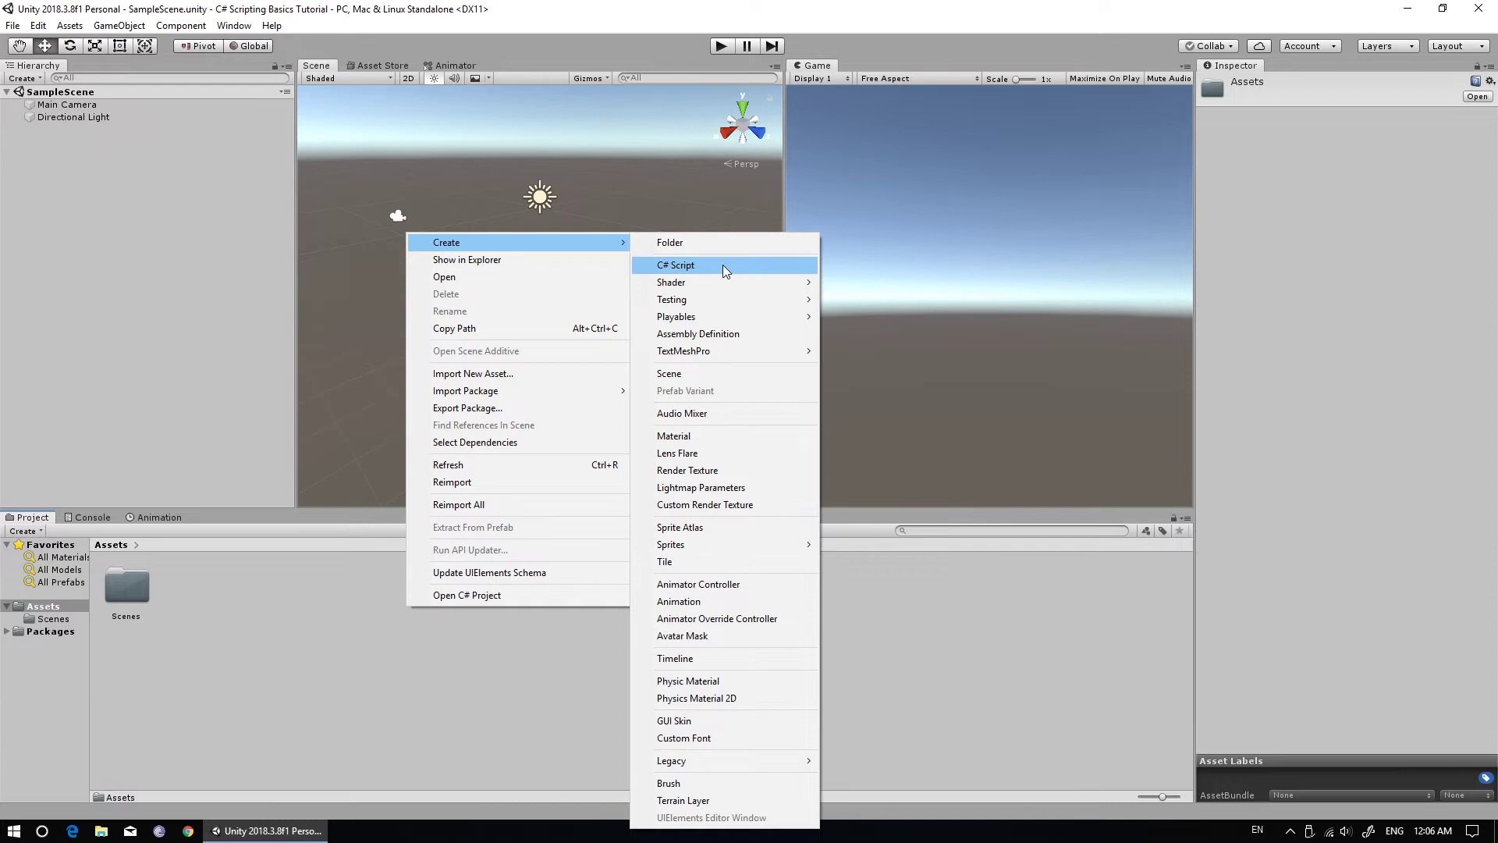
click(945, 607)
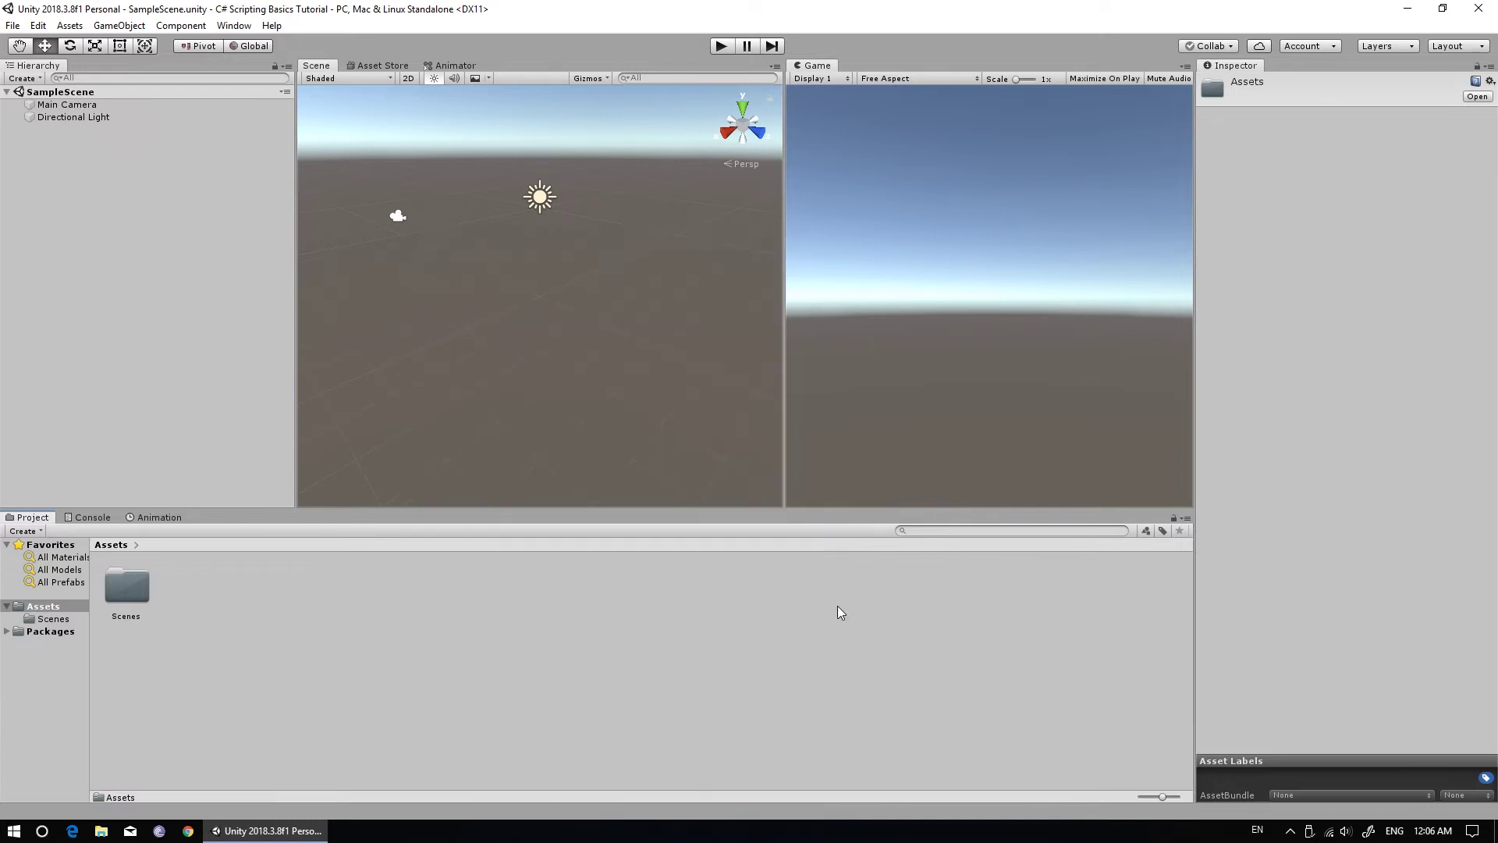
click(71, 105)
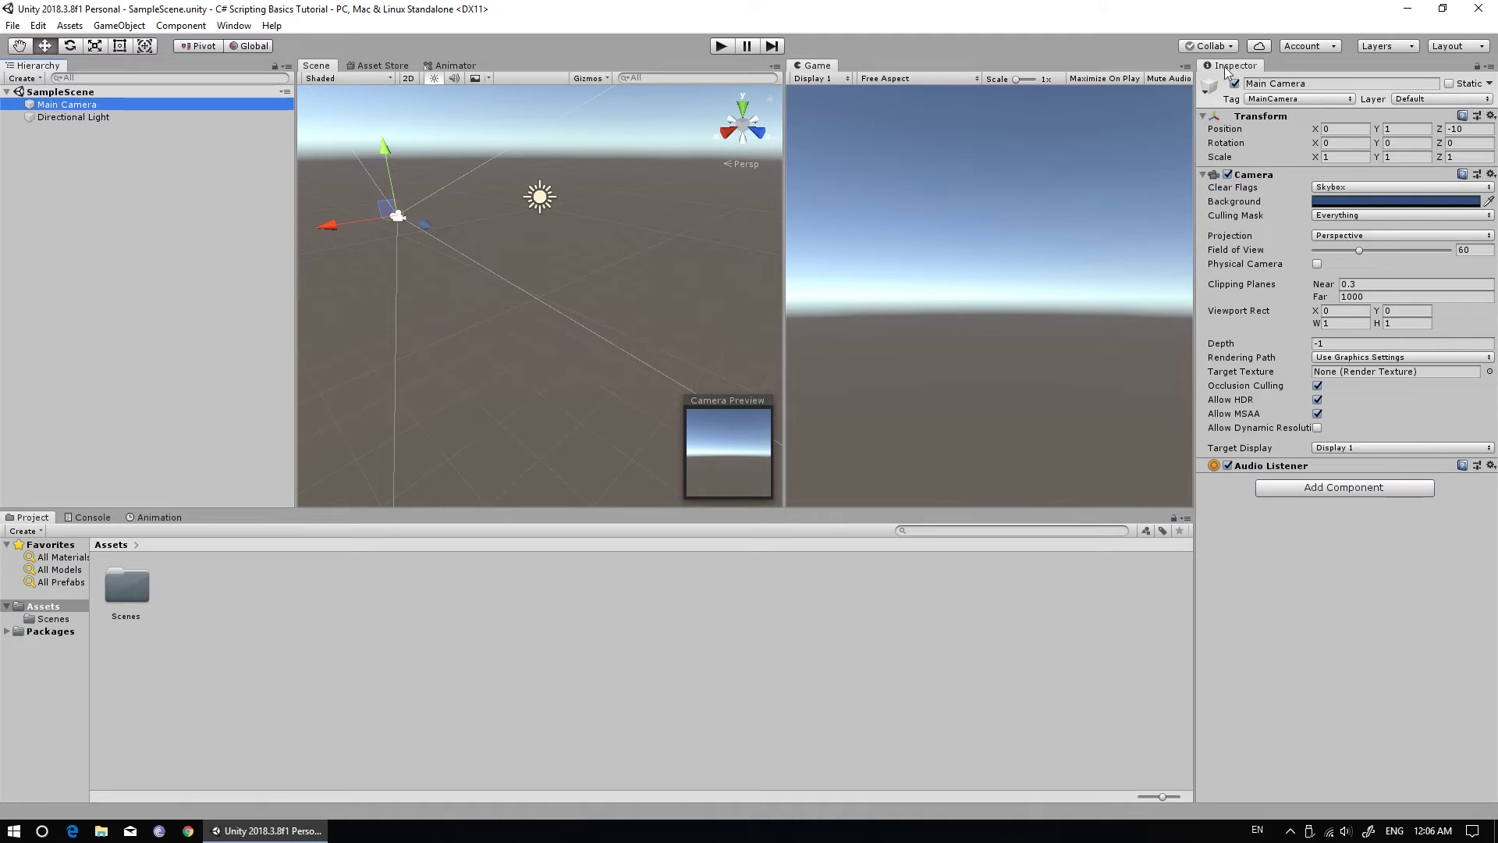
click(1303, 485)
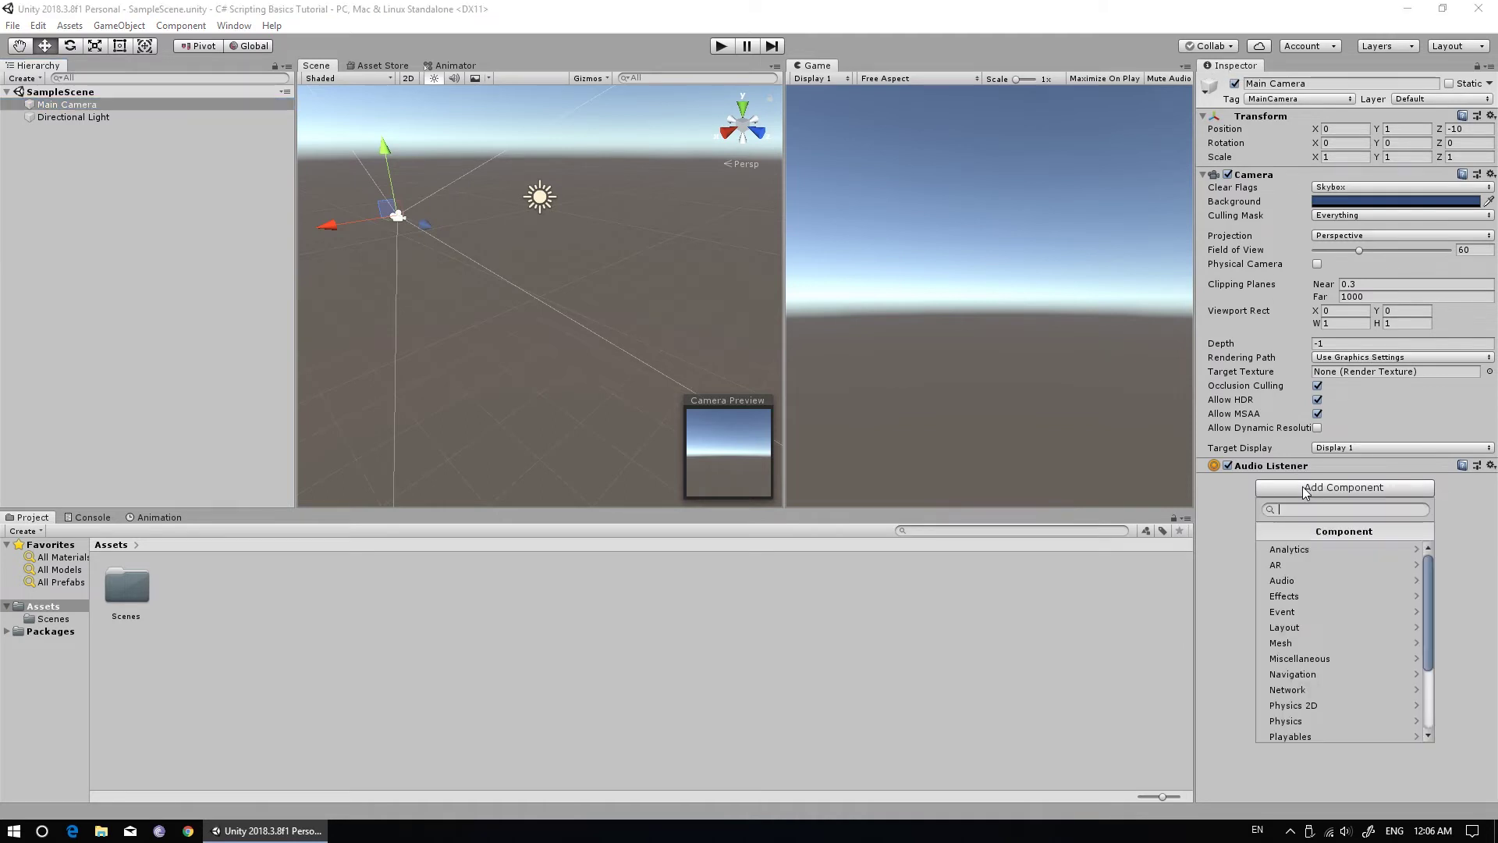
scroll(1310, 707, down, 3)
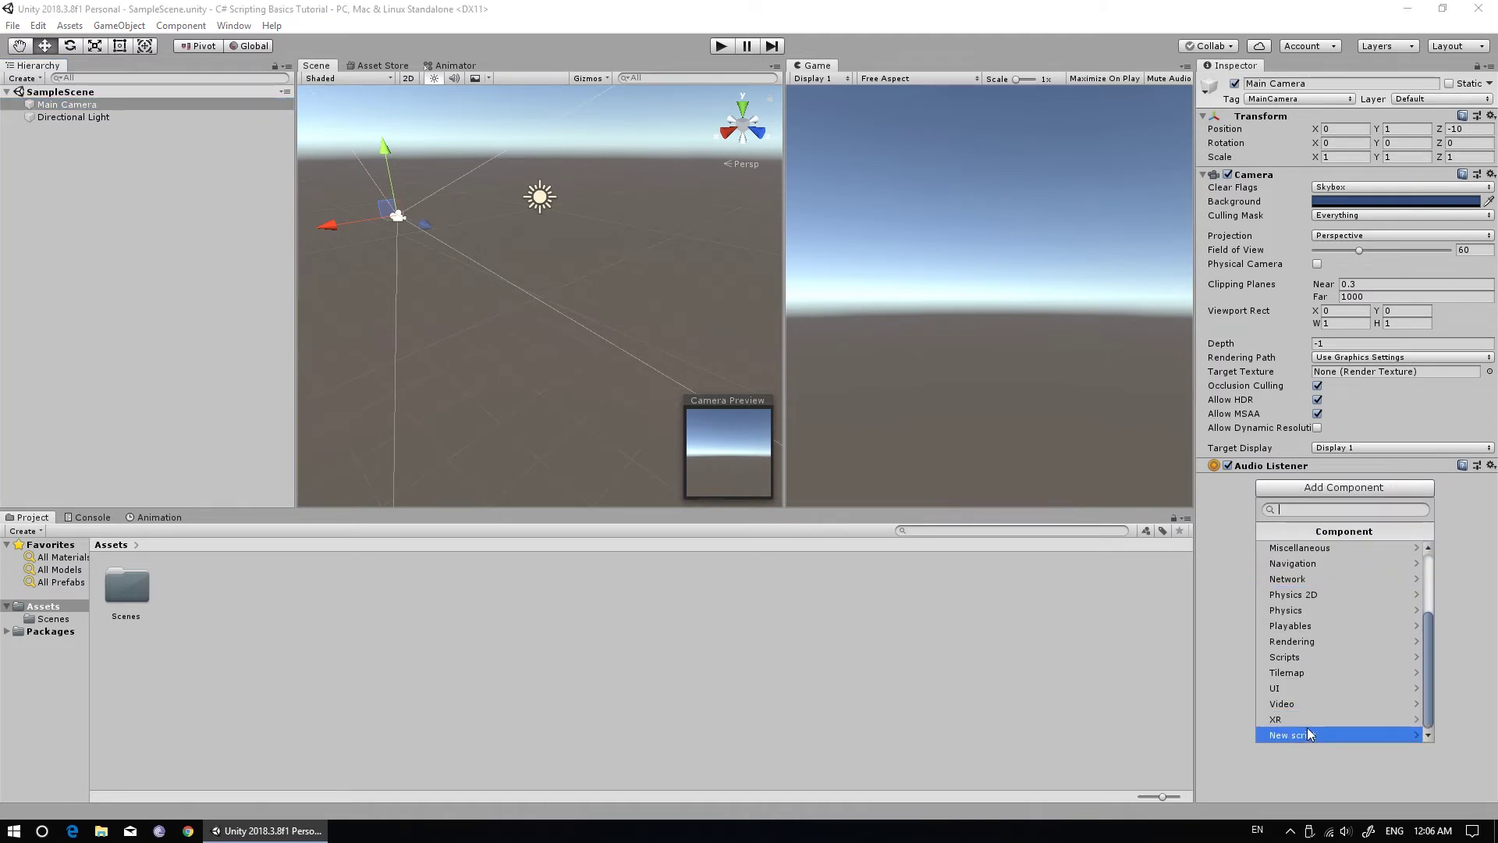
click(1319, 737)
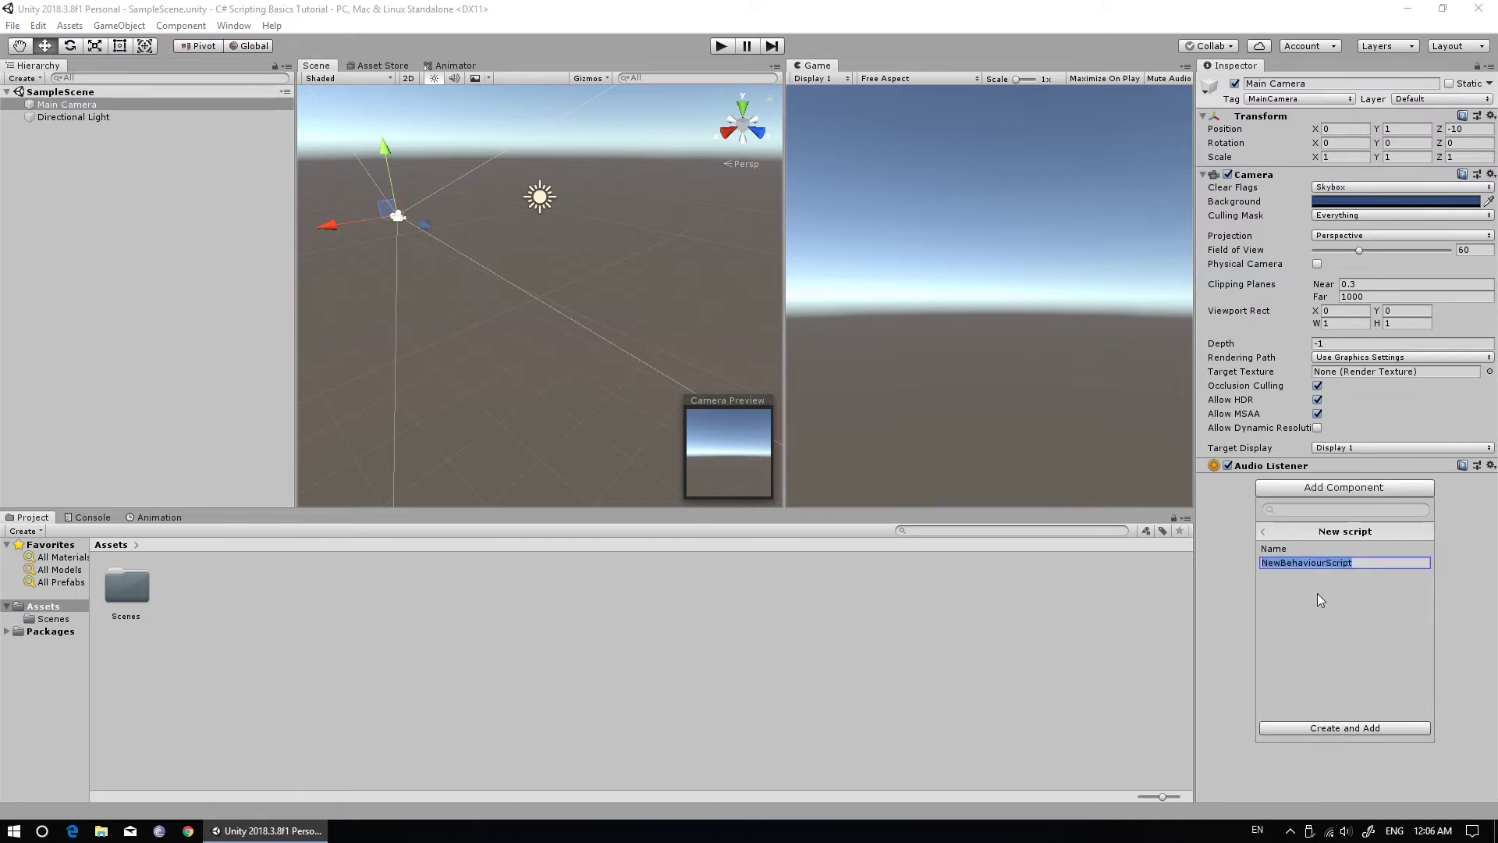
click(1006, 598)
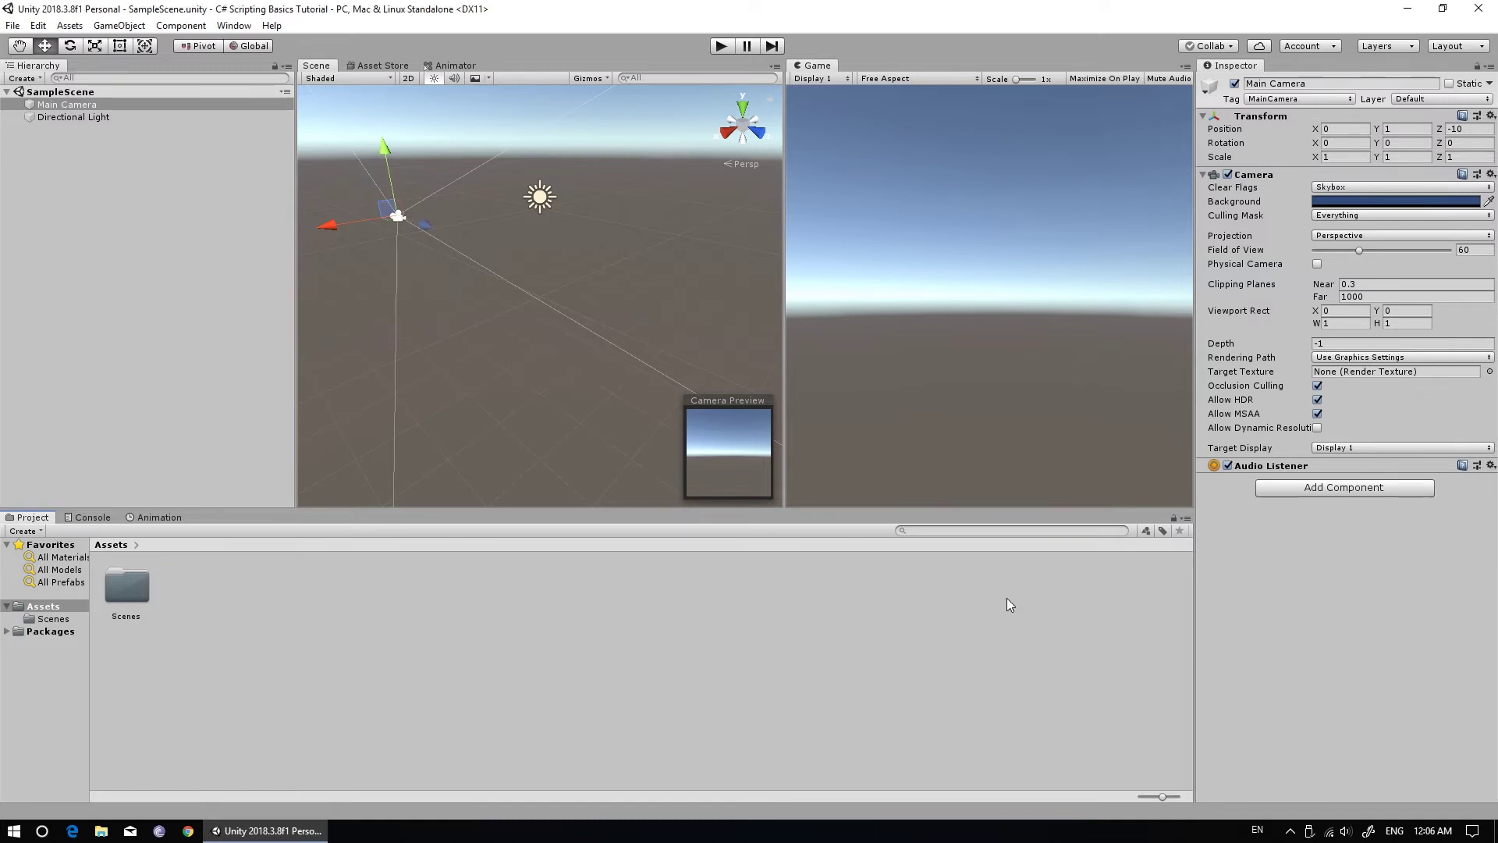
- Create a C# script in the Assets folder and name it PrintToConsole
right_click(473, 614)
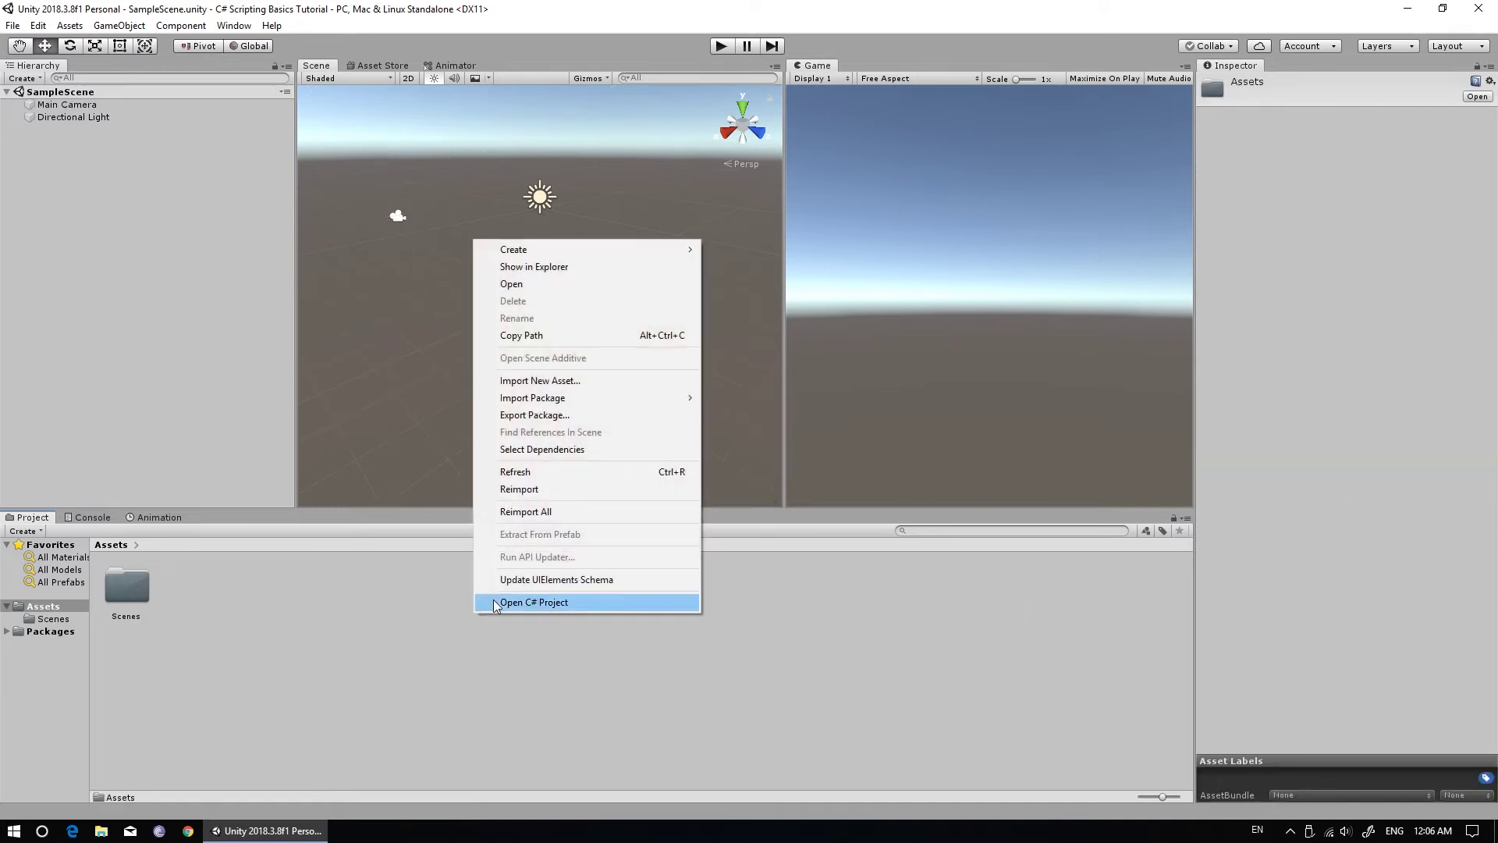
mouse_move(540, 249)
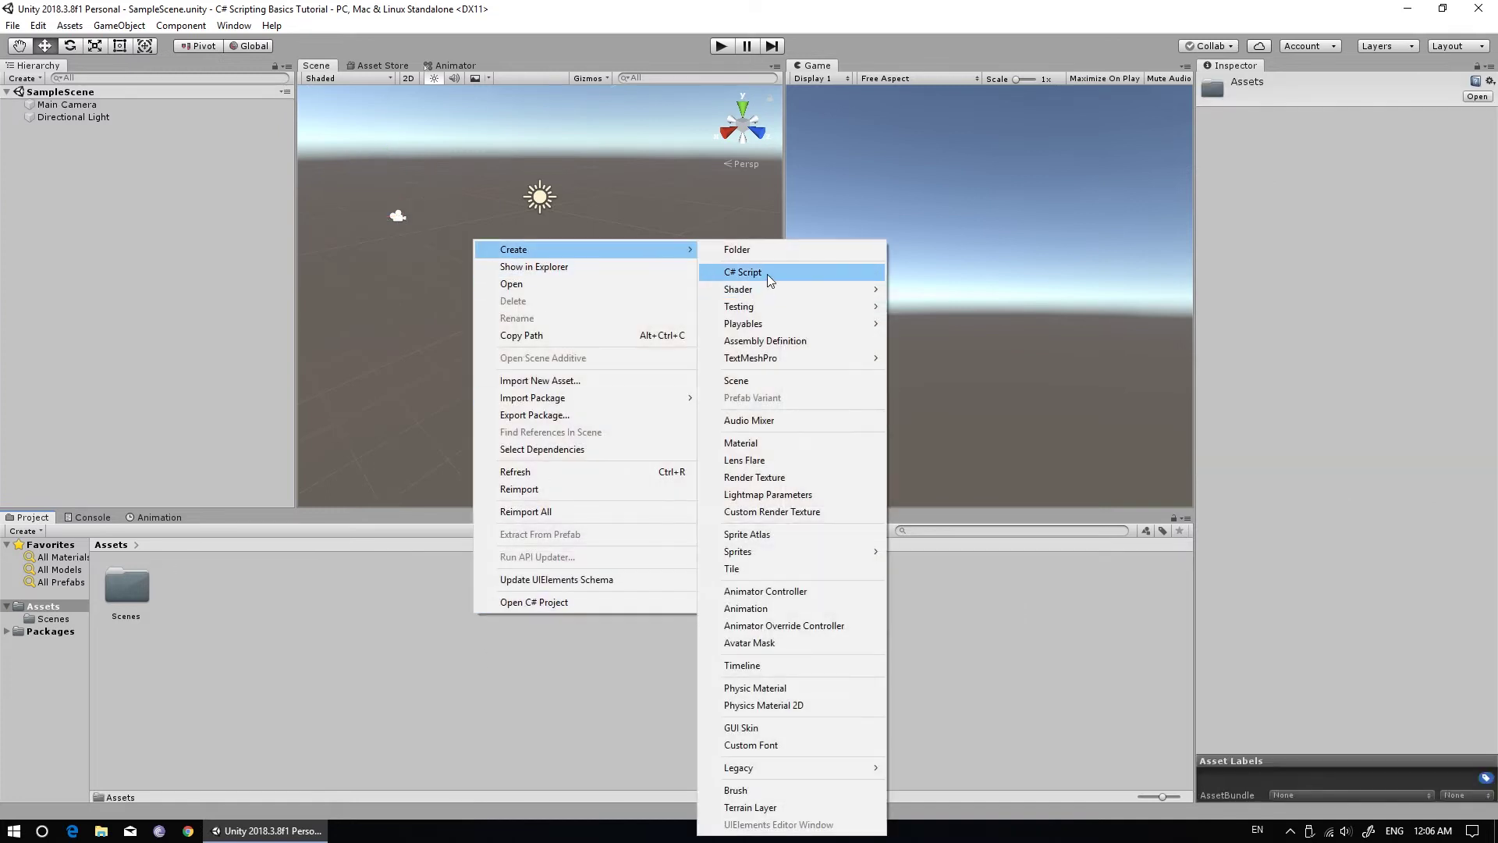
click(766, 273)
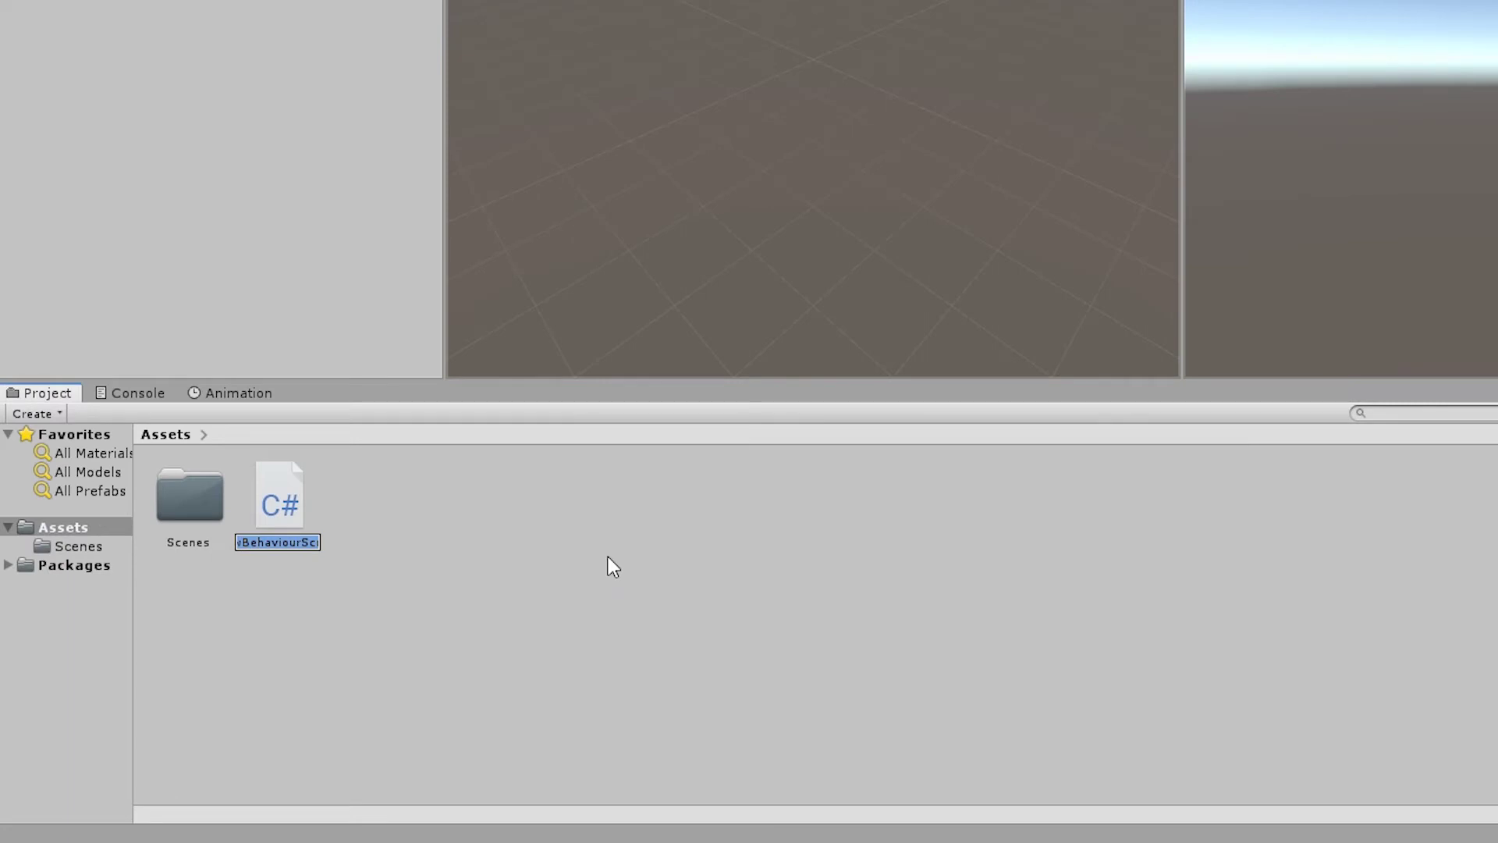
text(Print)
text(ToConsole)
key(Return)
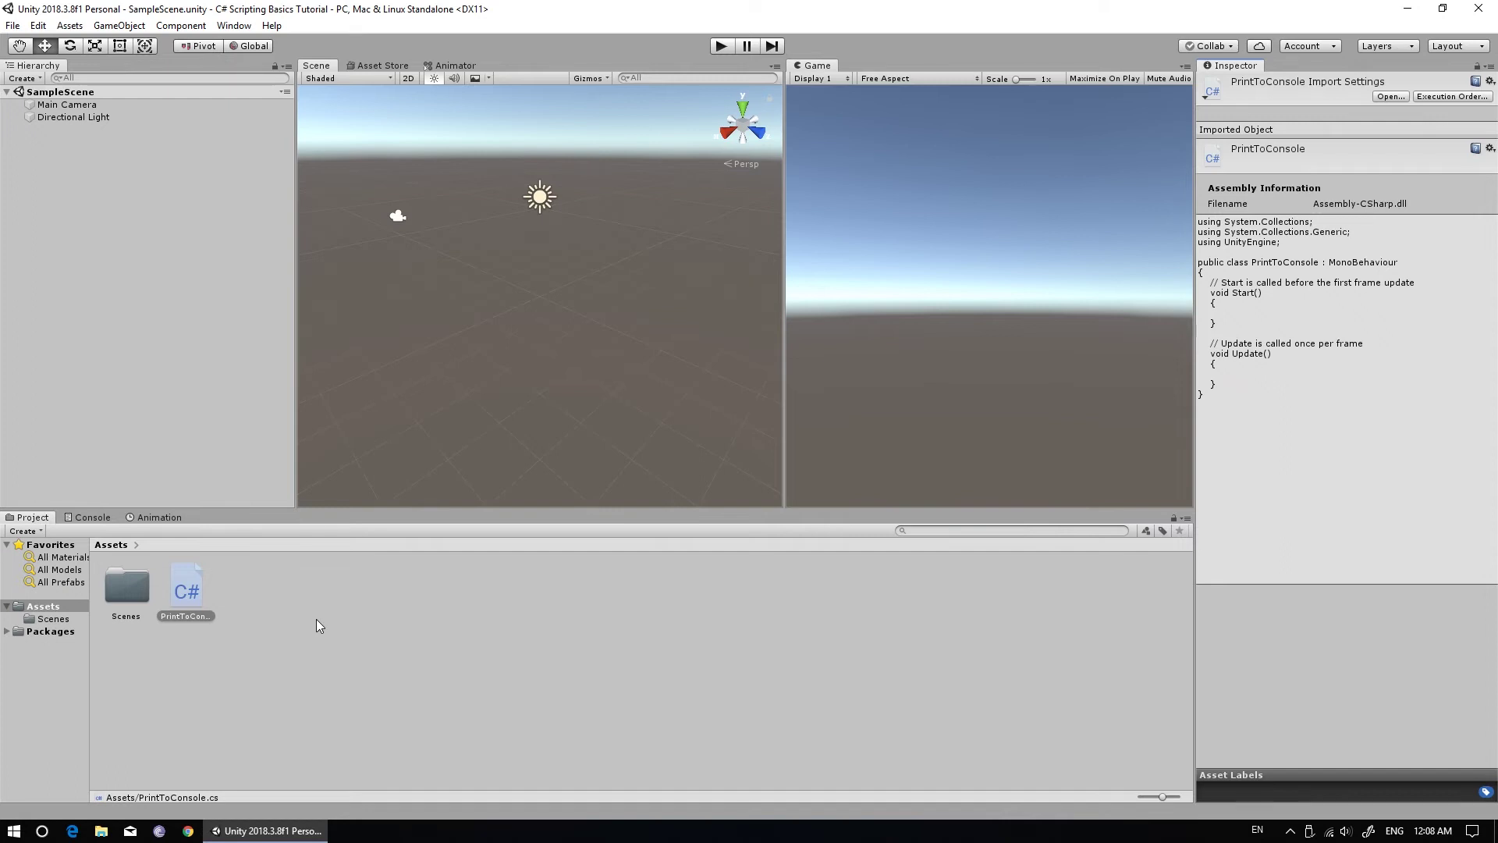
- Open PrintToConsole in Visual Studio, then return to Unity and open the Edit menu
double_click(193, 587)
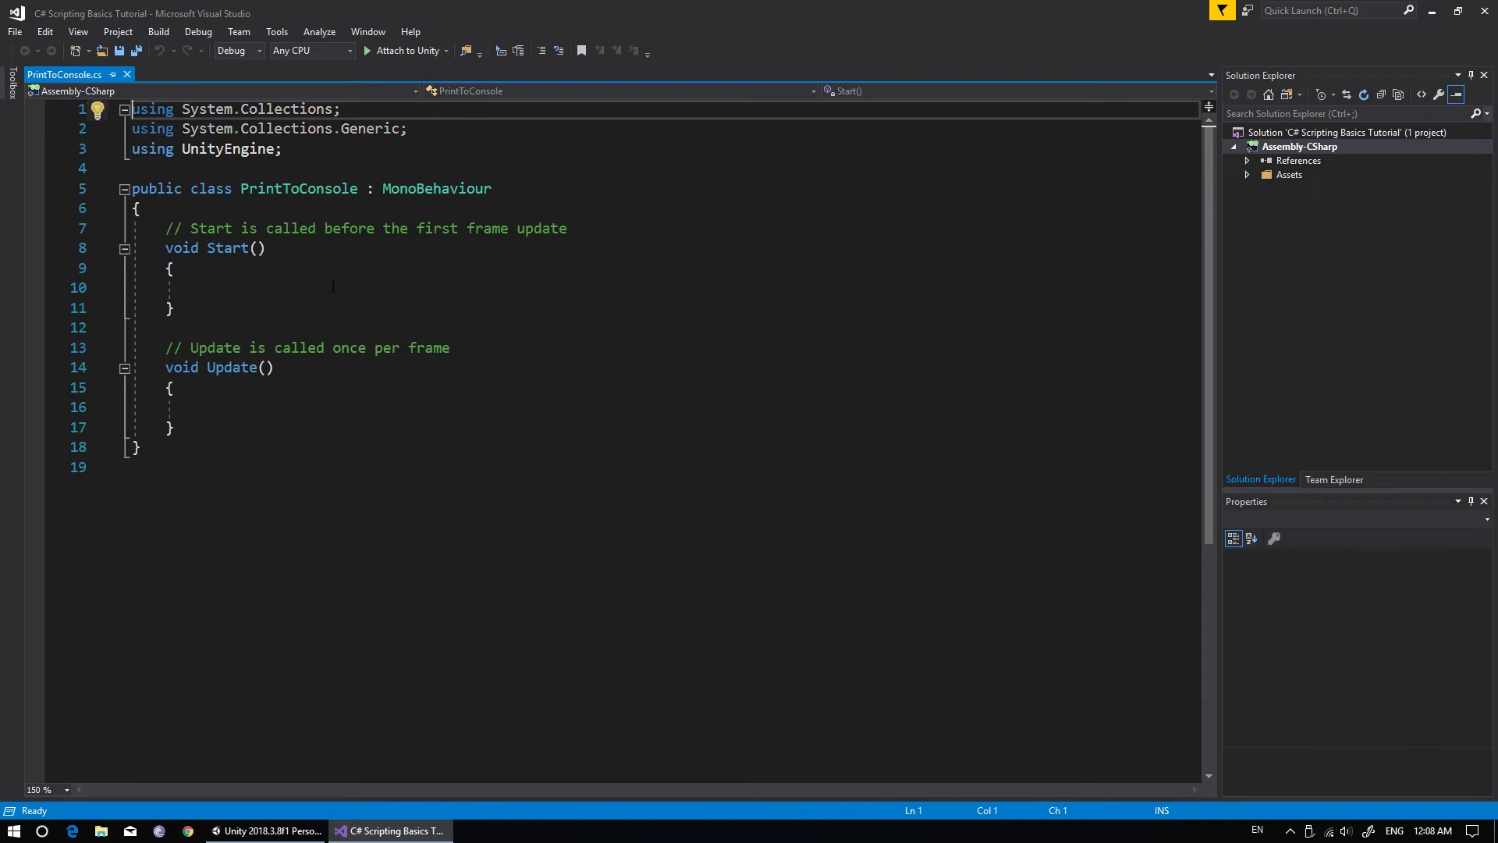
click(273, 830)
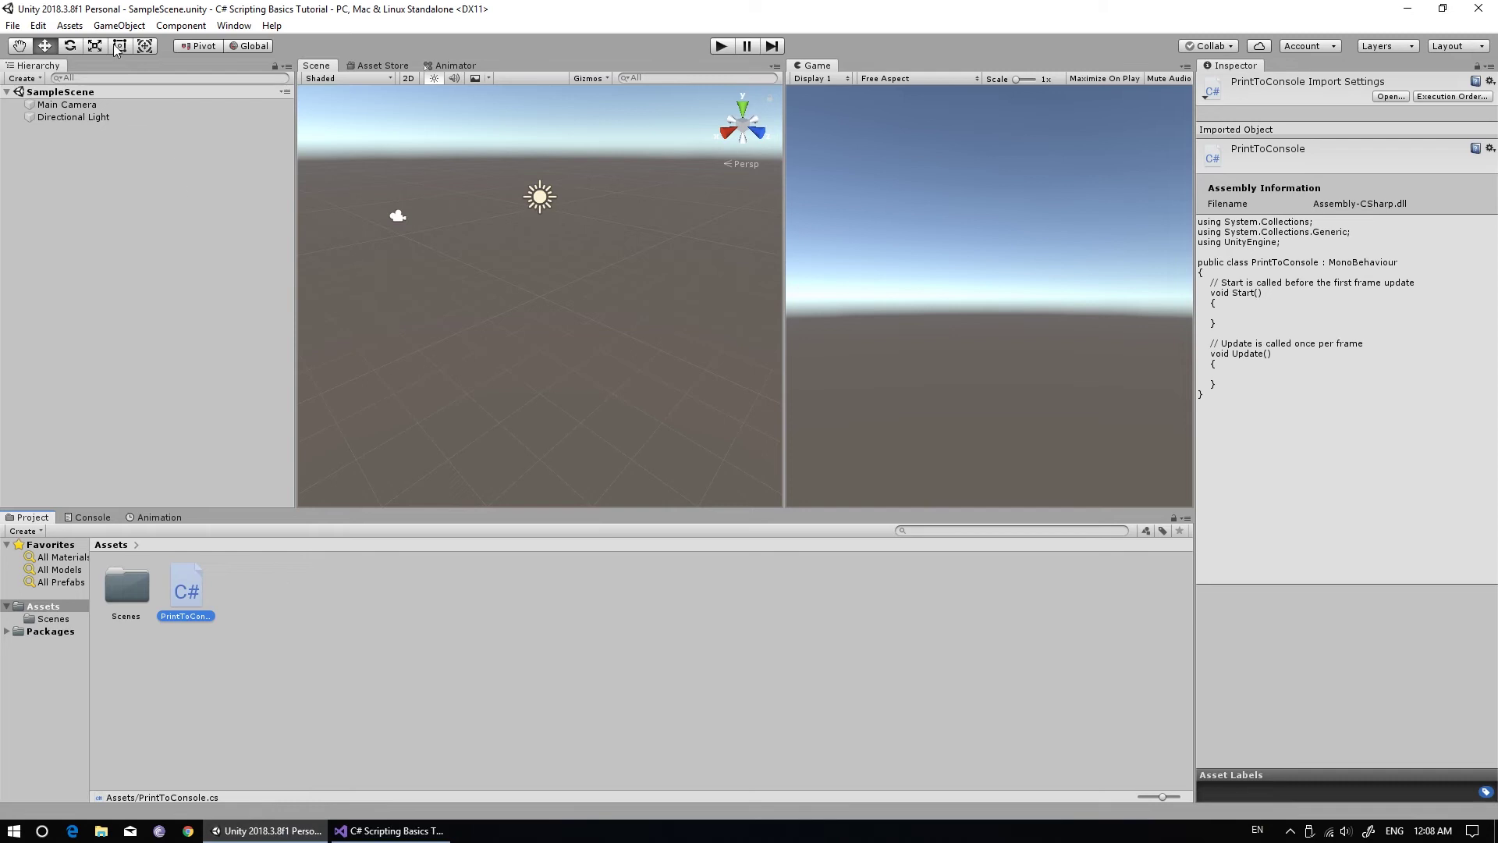
click(38, 25)
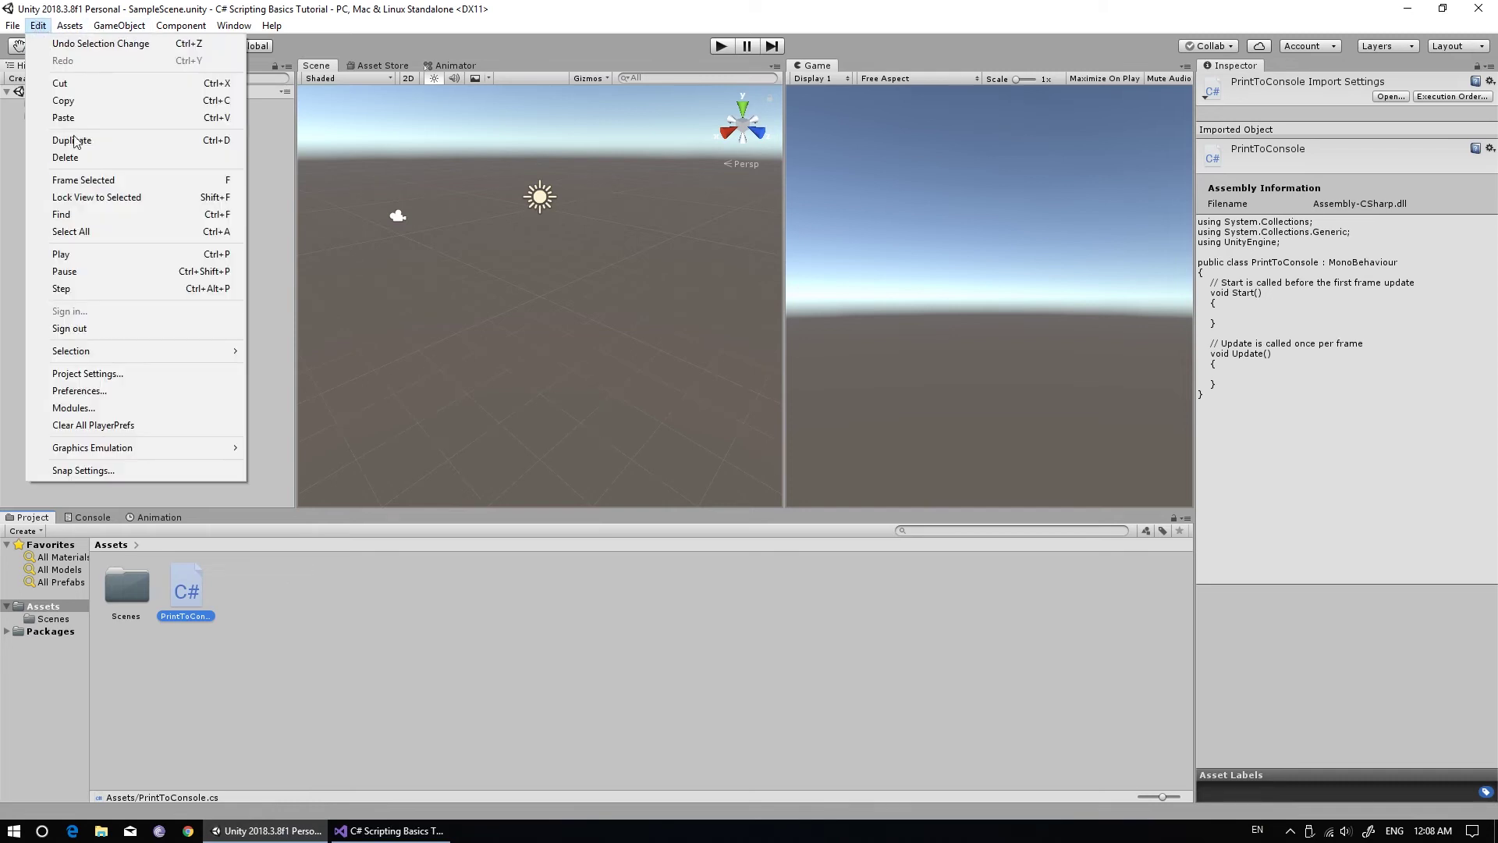
- Keep Visual Studio 2017 (Community) as external script editor, then close Preferences and TMP Importer
click(86, 394)
click(162, 118)
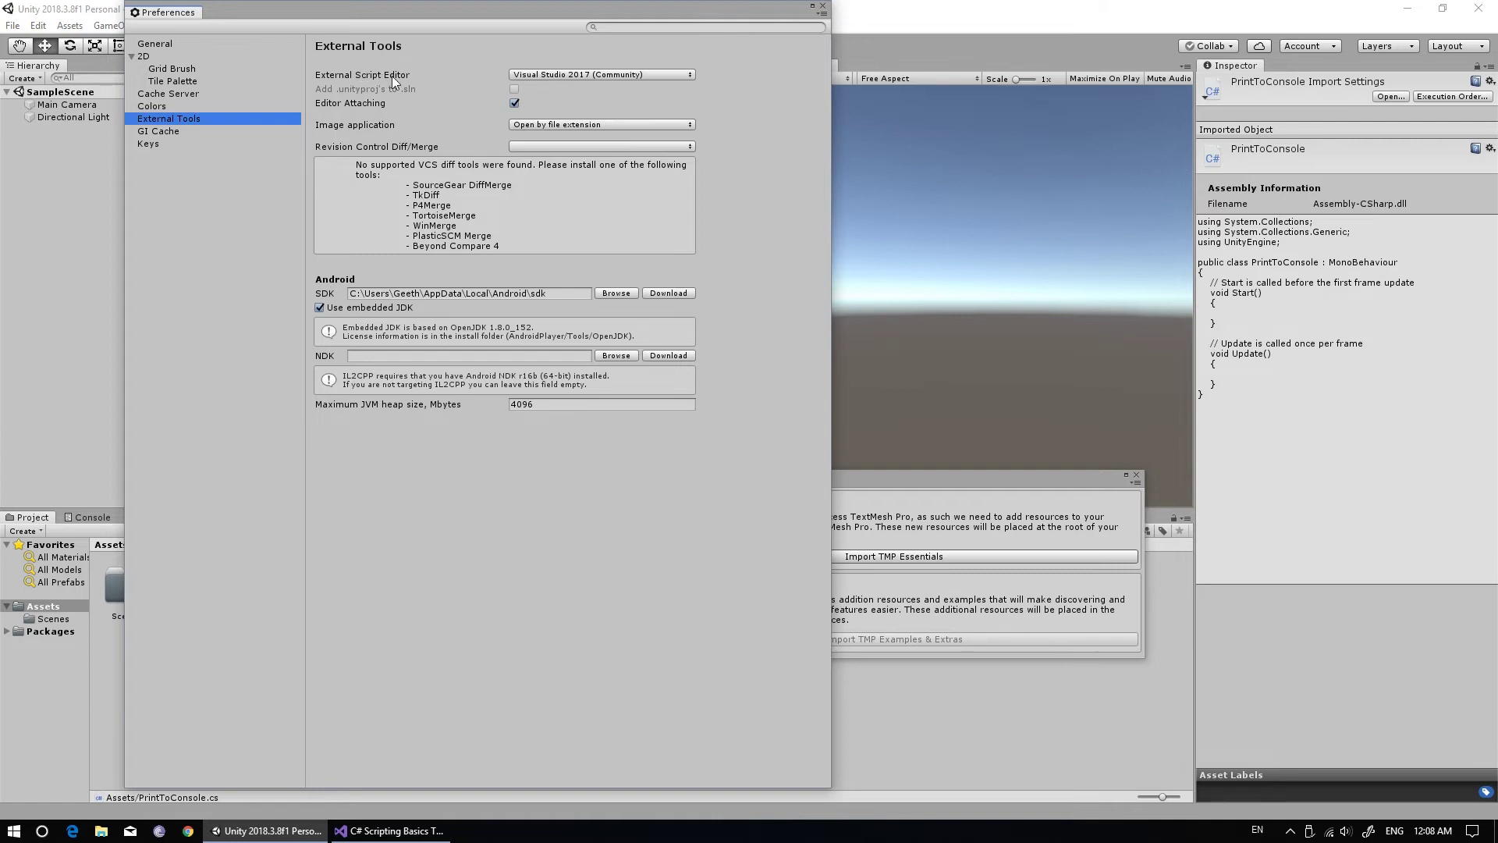
click(590, 75)
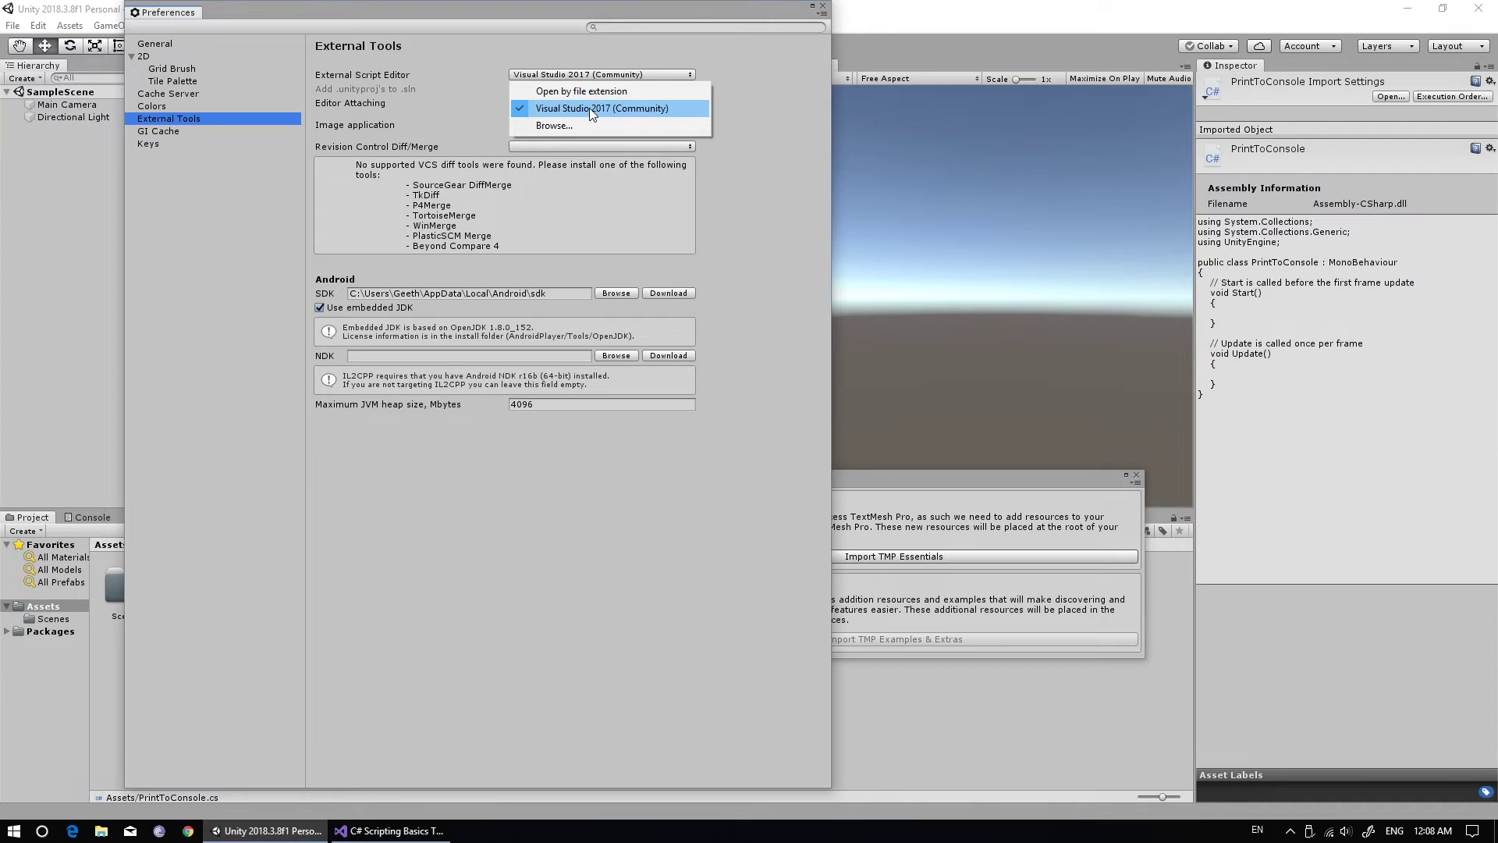
click(588, 108)
click(823, 11)
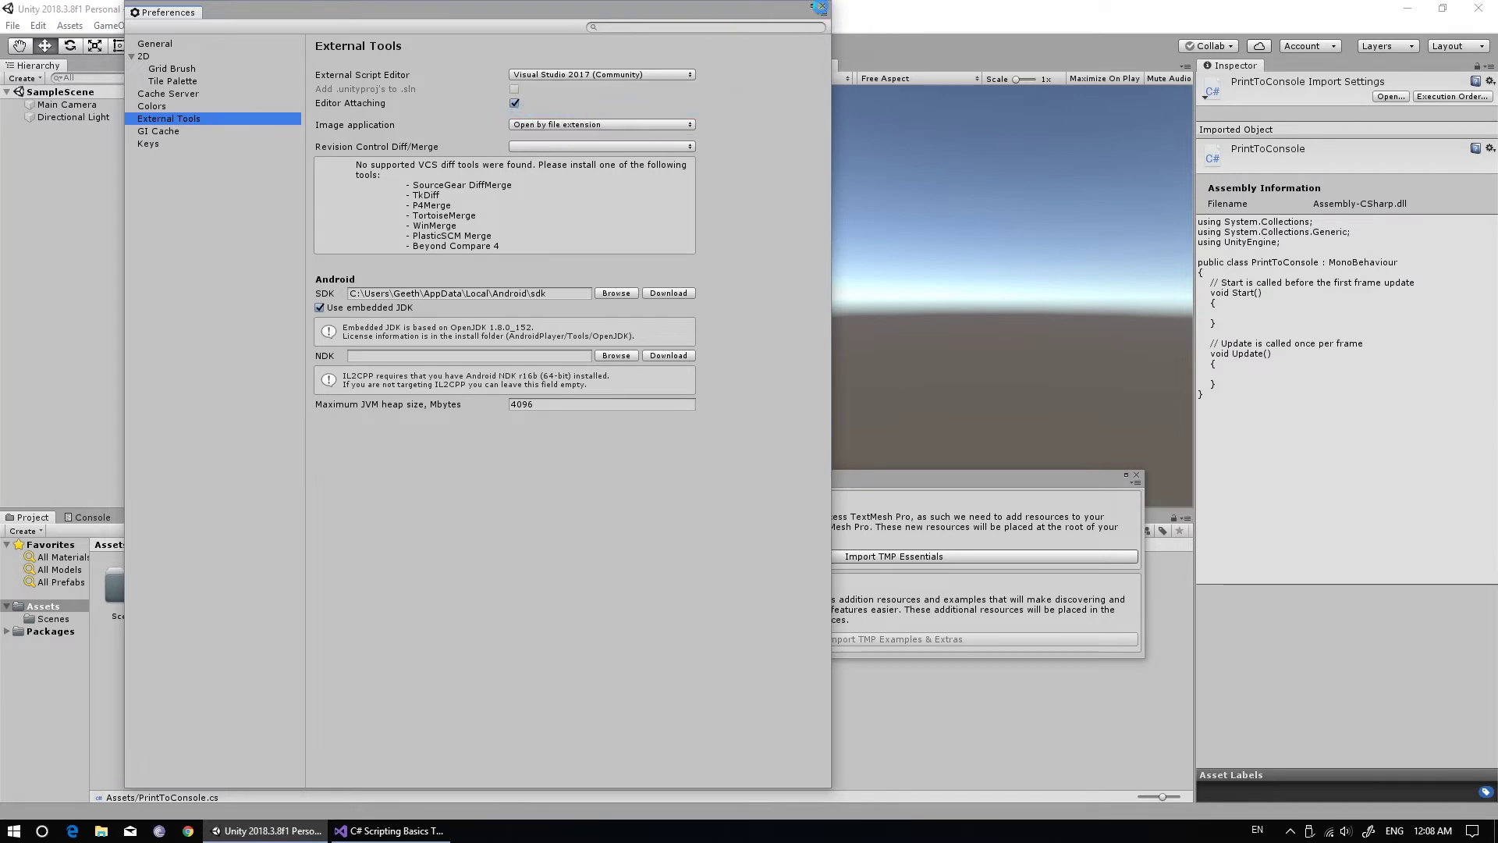
click(825, 11)
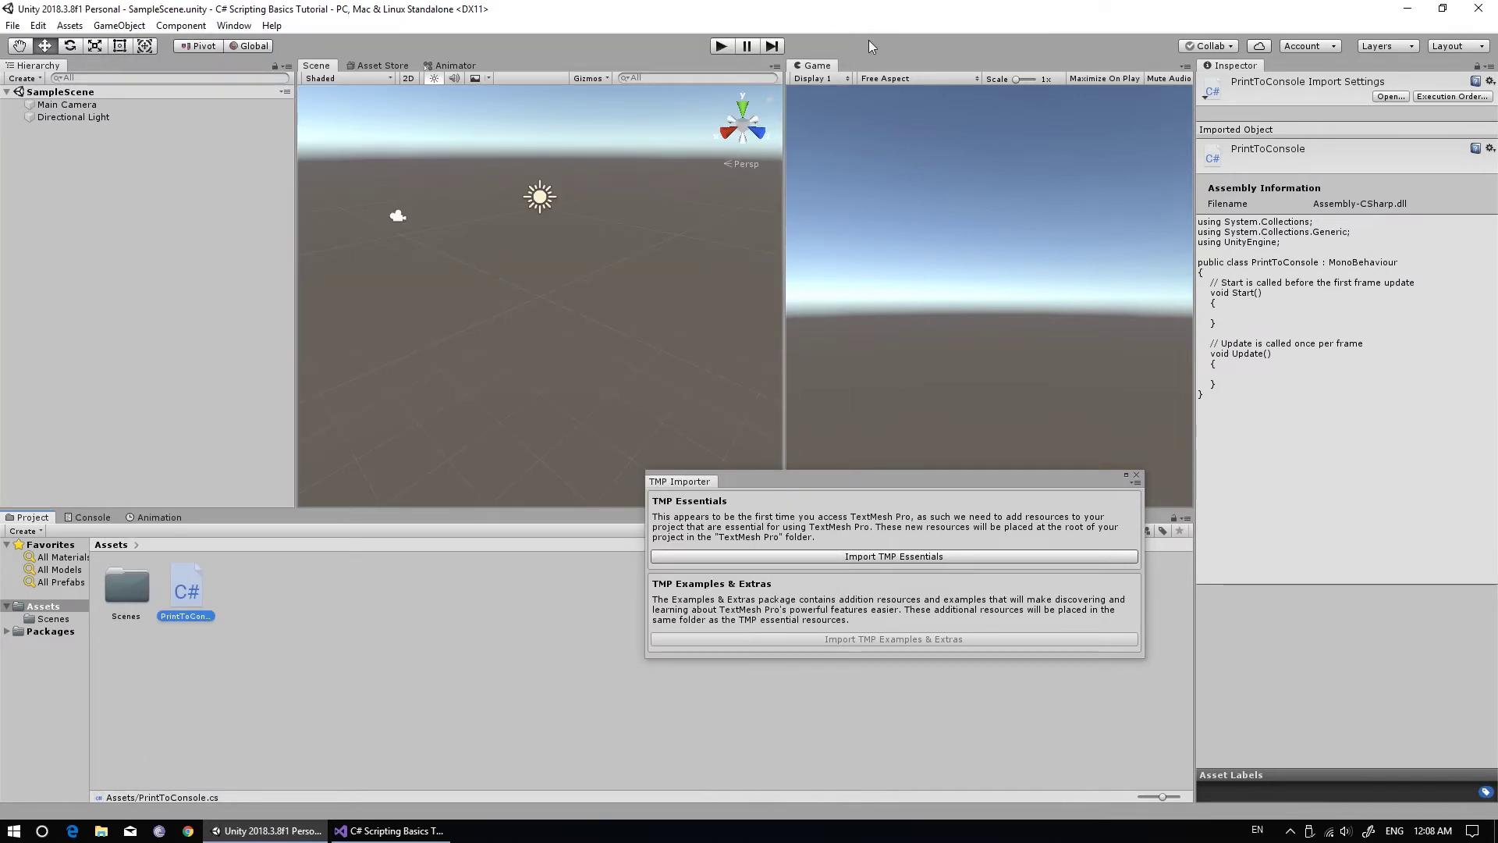
click(1136, 475)
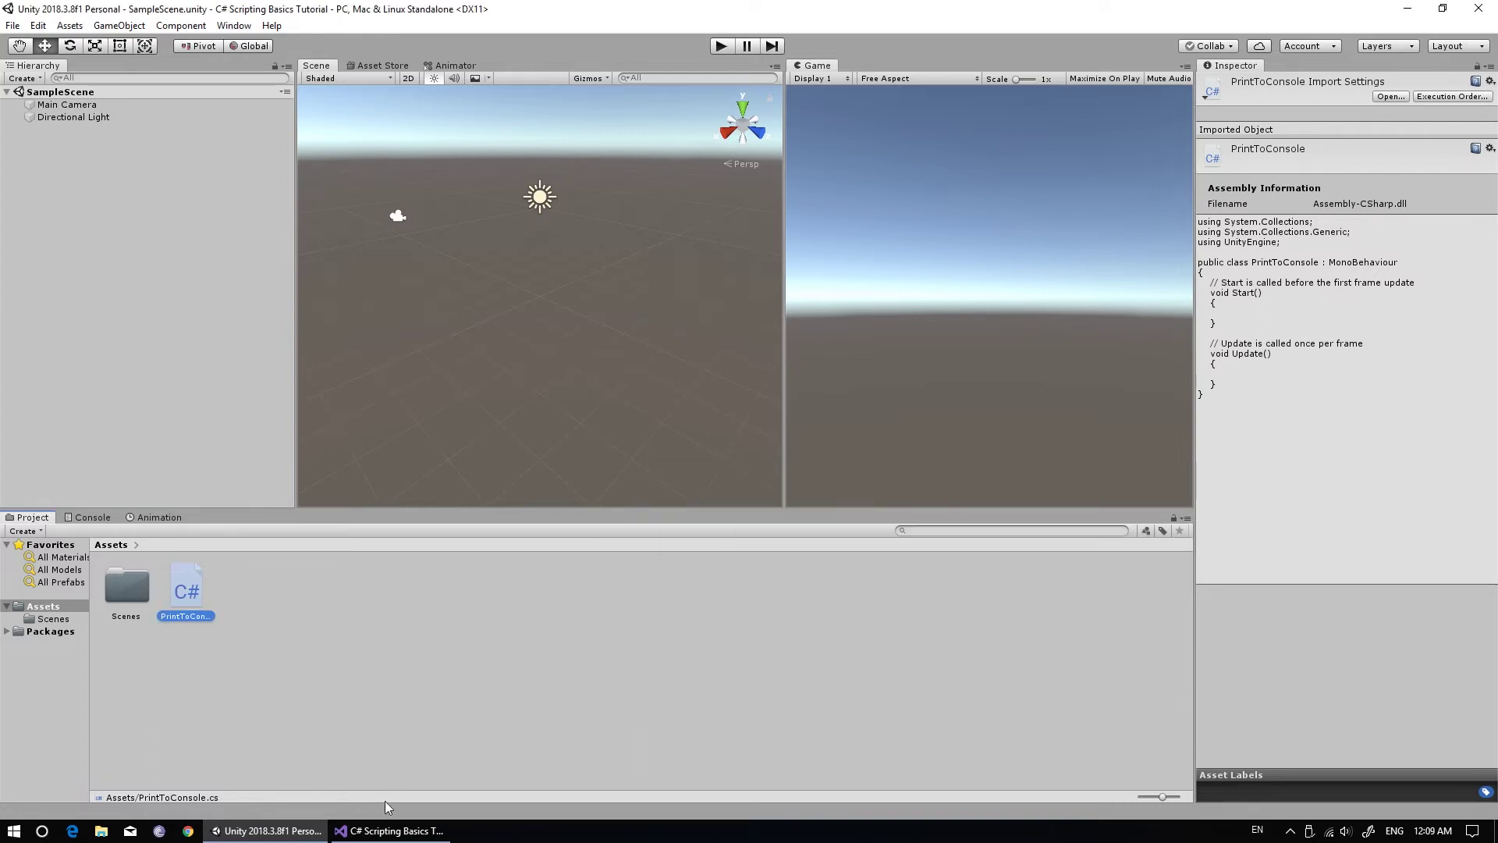
- Switch to Visual Studio and place the cursor on empty line 10 inside Start()
click(388, 830)
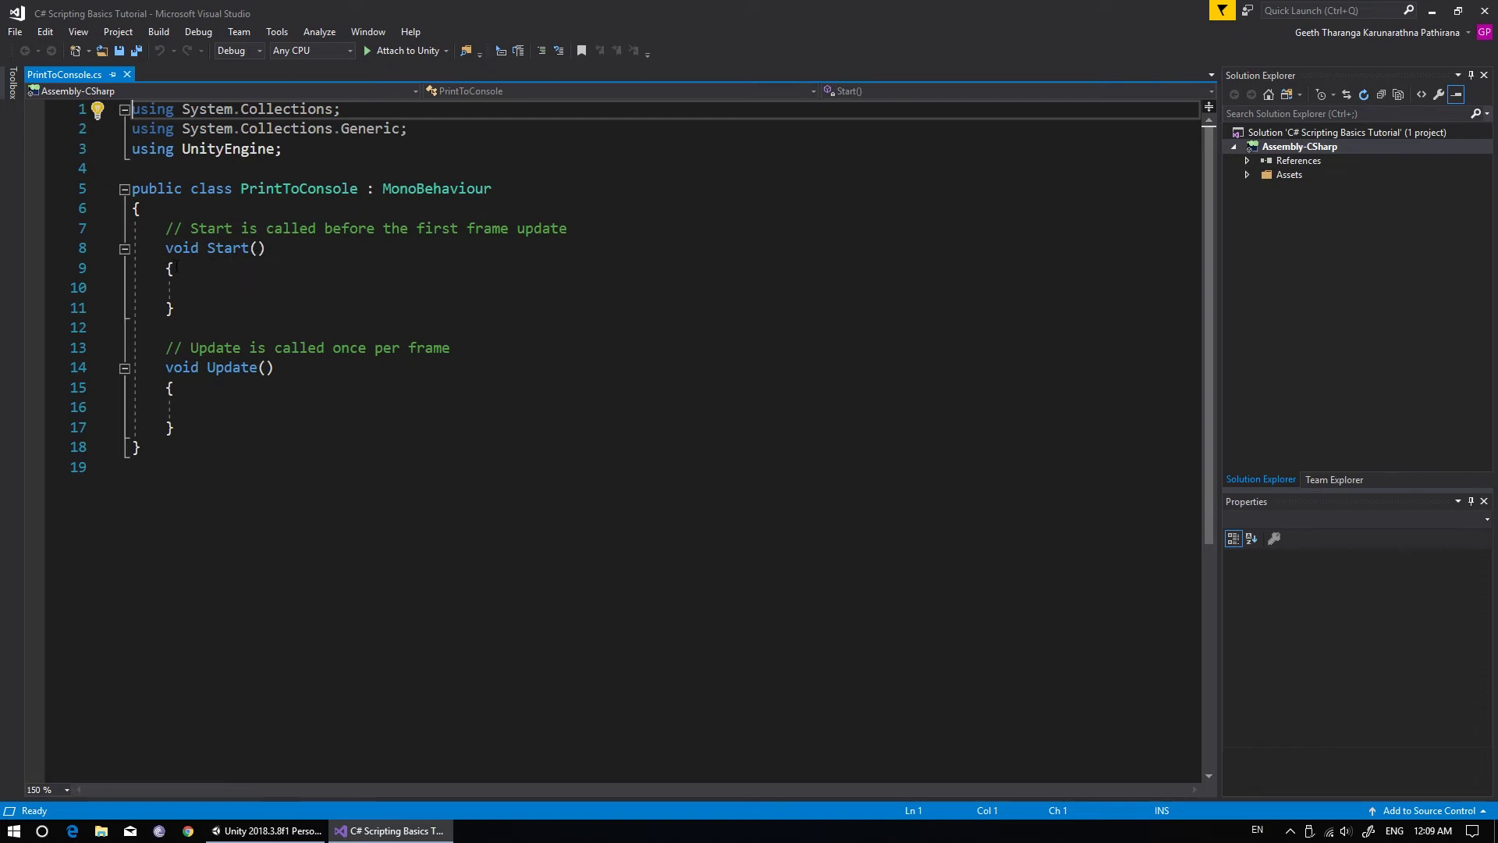
click(182, 299)
click(262, 289)
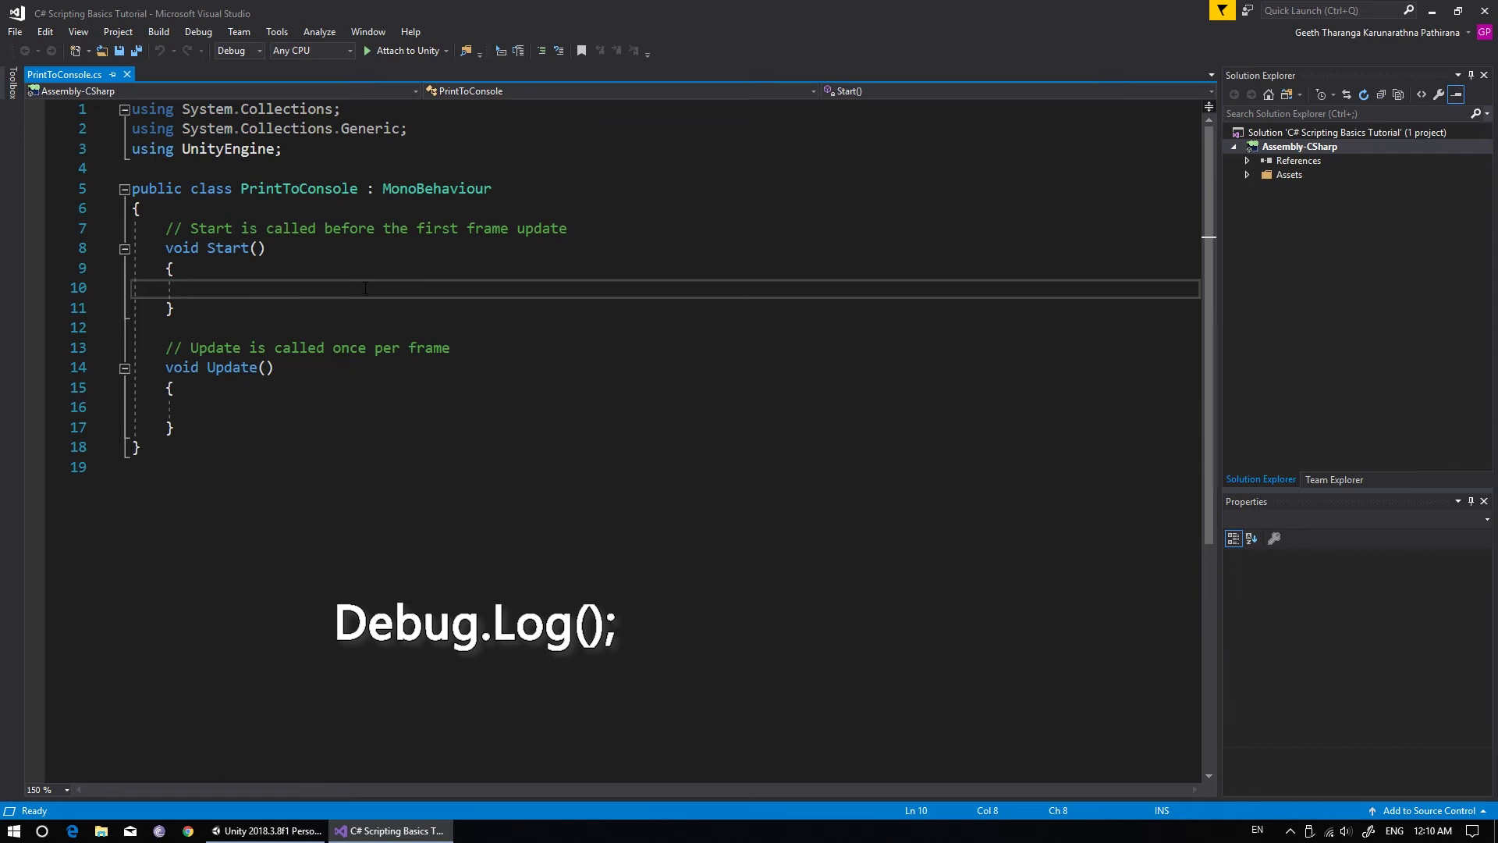
- Write Debug.Log("Hello World !"); on line 10 of Start() and save PrintToConsole.cs
text(D)
text(ebug.lo)
key(Tab)
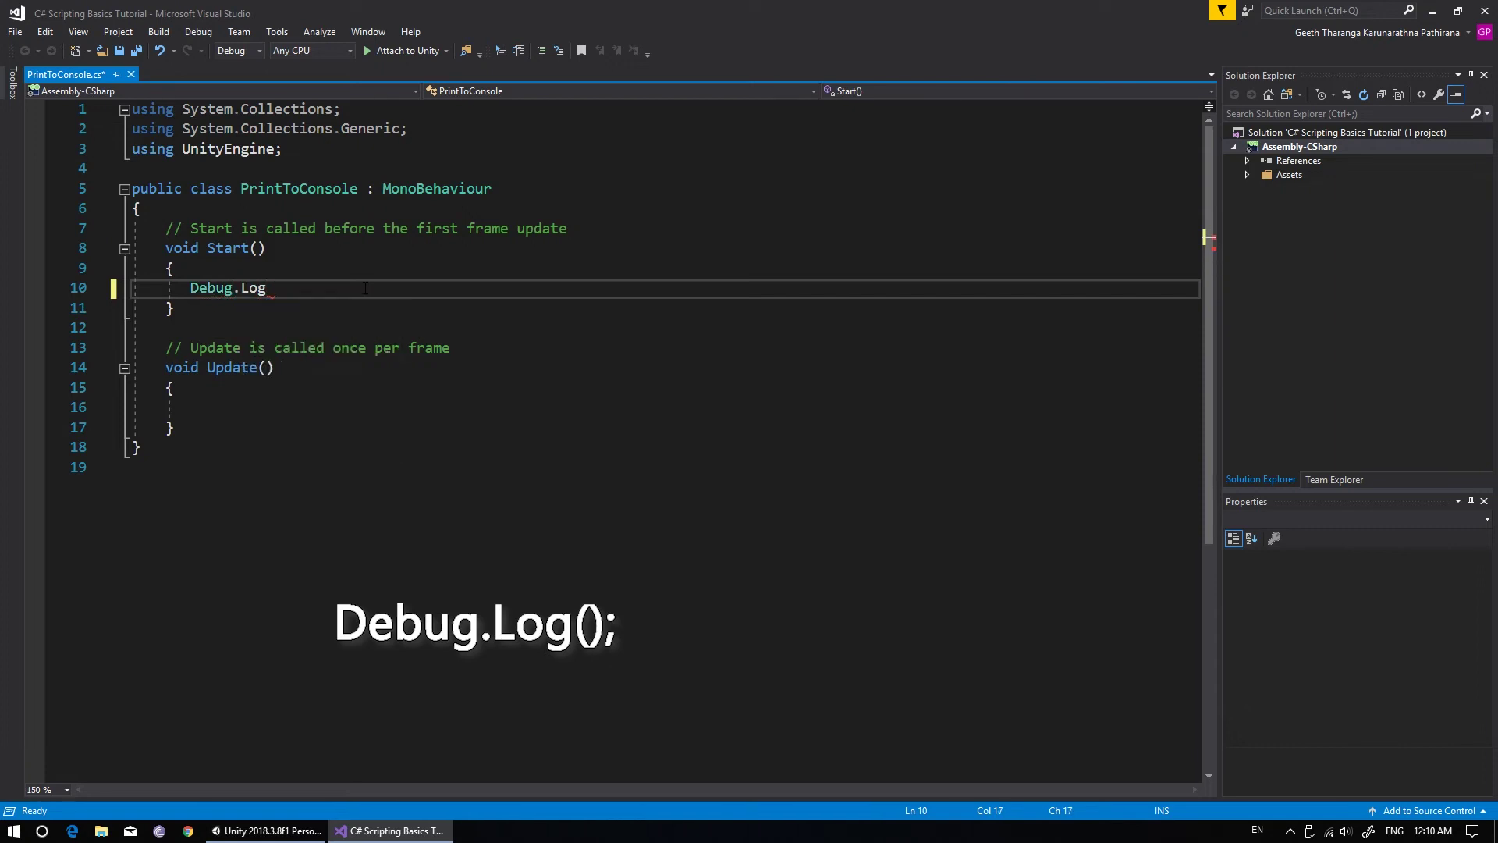
key(BackSpace)
key(BackSpace)
key(BackSpace)
key(BackSpace)
key(BackSpace)
key(BackSpace)
key(BackSpace)
text(Prin)
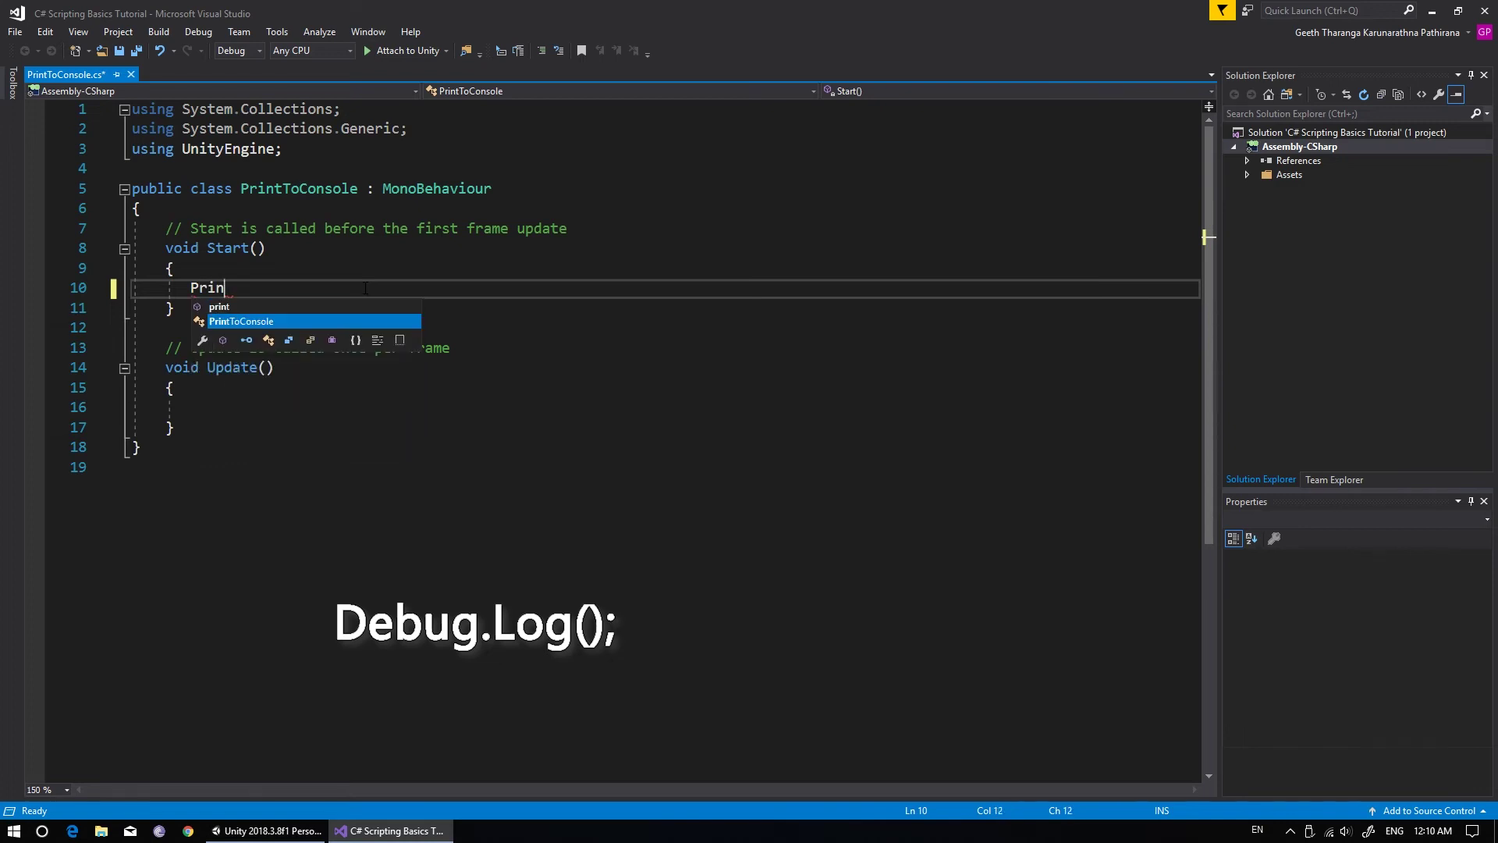
key(Up)
key(Tab)
key(BackSpace)
key(BackSpace)
key(BackSpace)
key(BackSpace)
key(BackSpace)
text(deb)
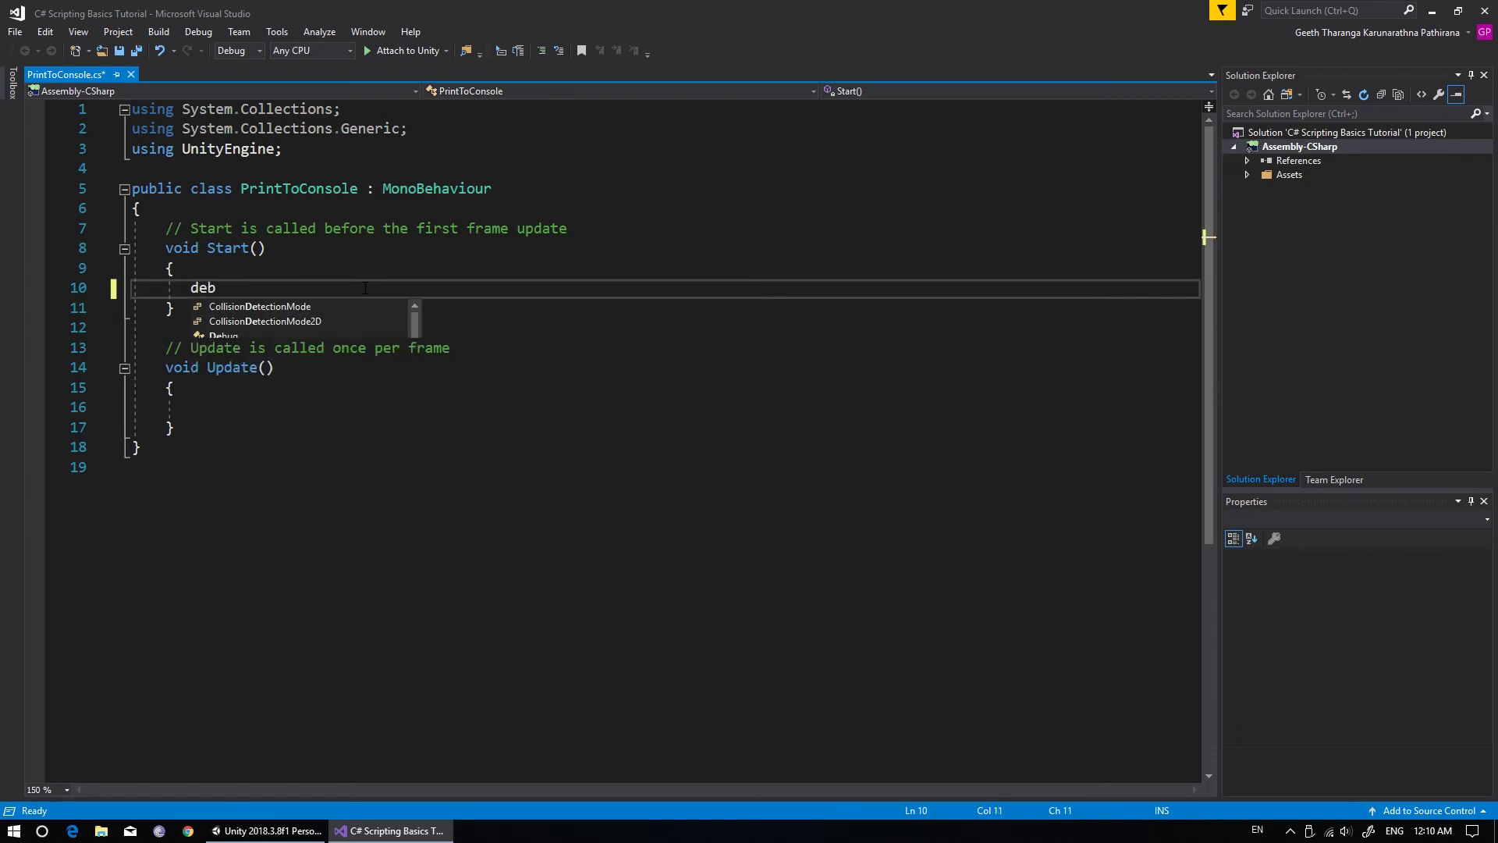
text(u)
key(Tab)
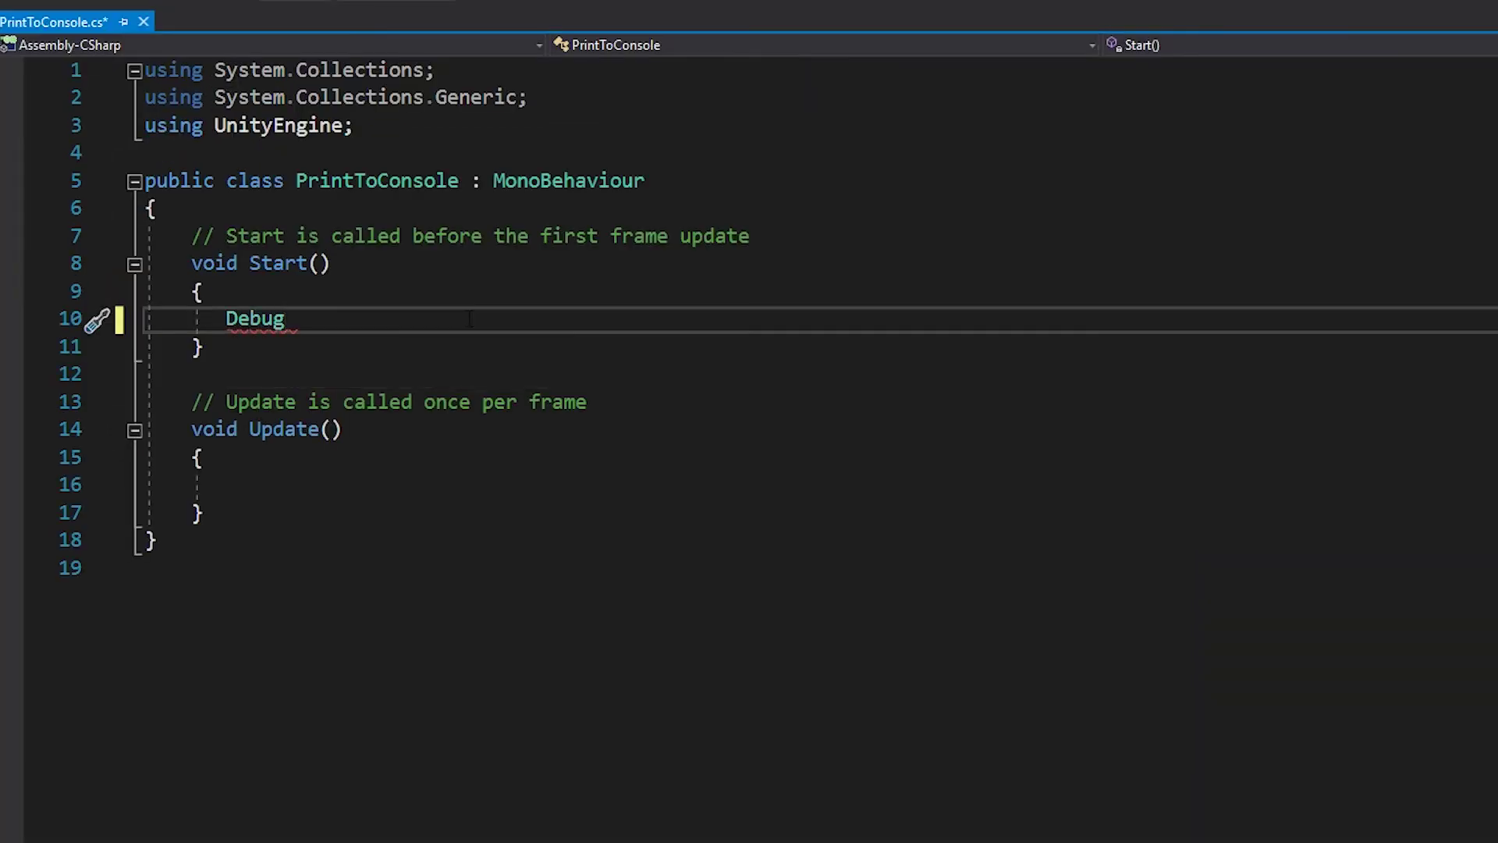
text(.lo)
key(Tab)
text((")
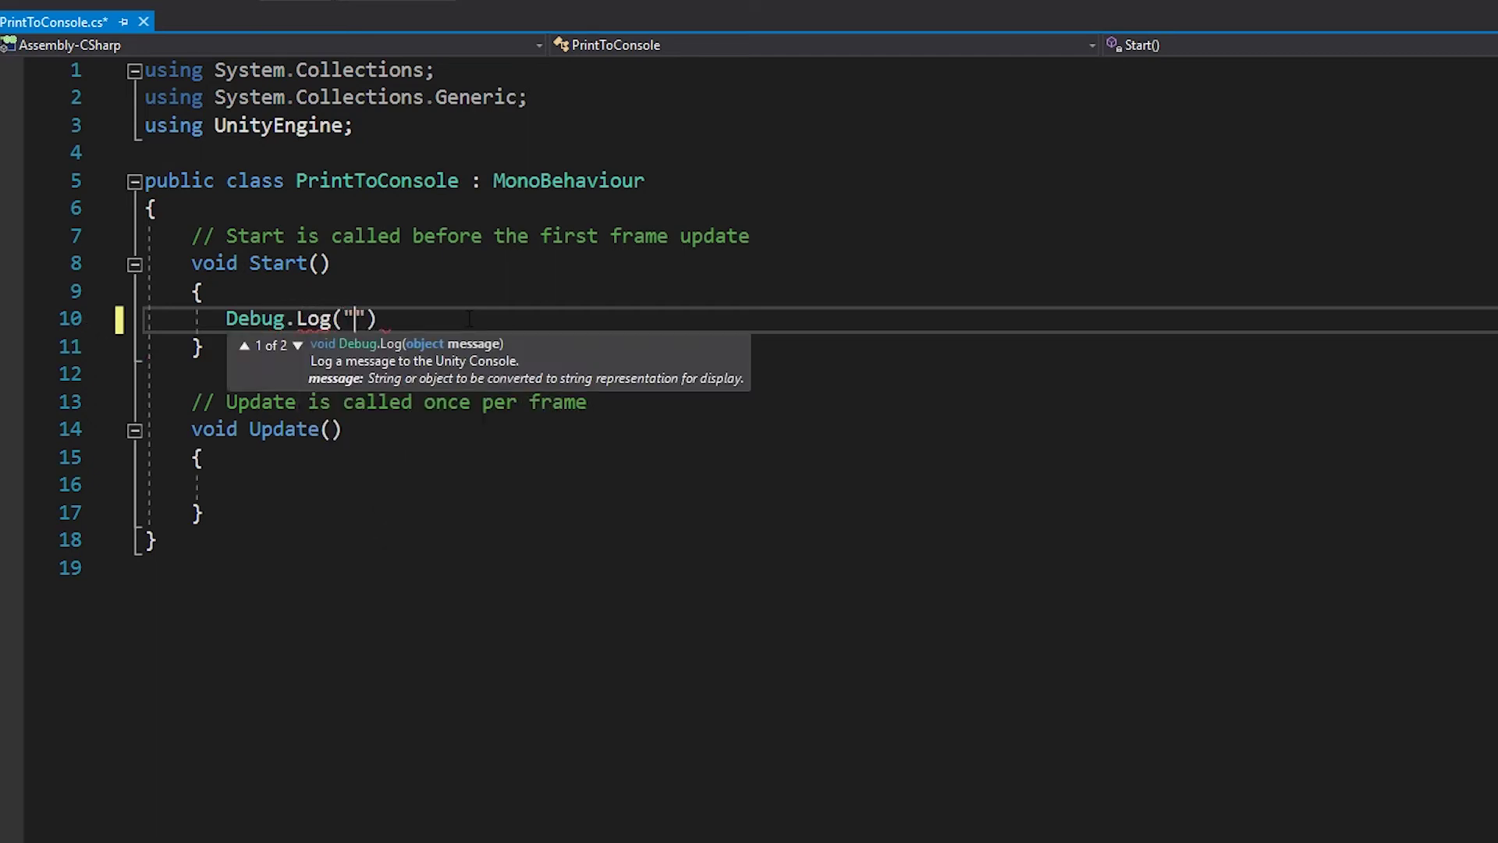
text(Hello World !)
click(530, 318)
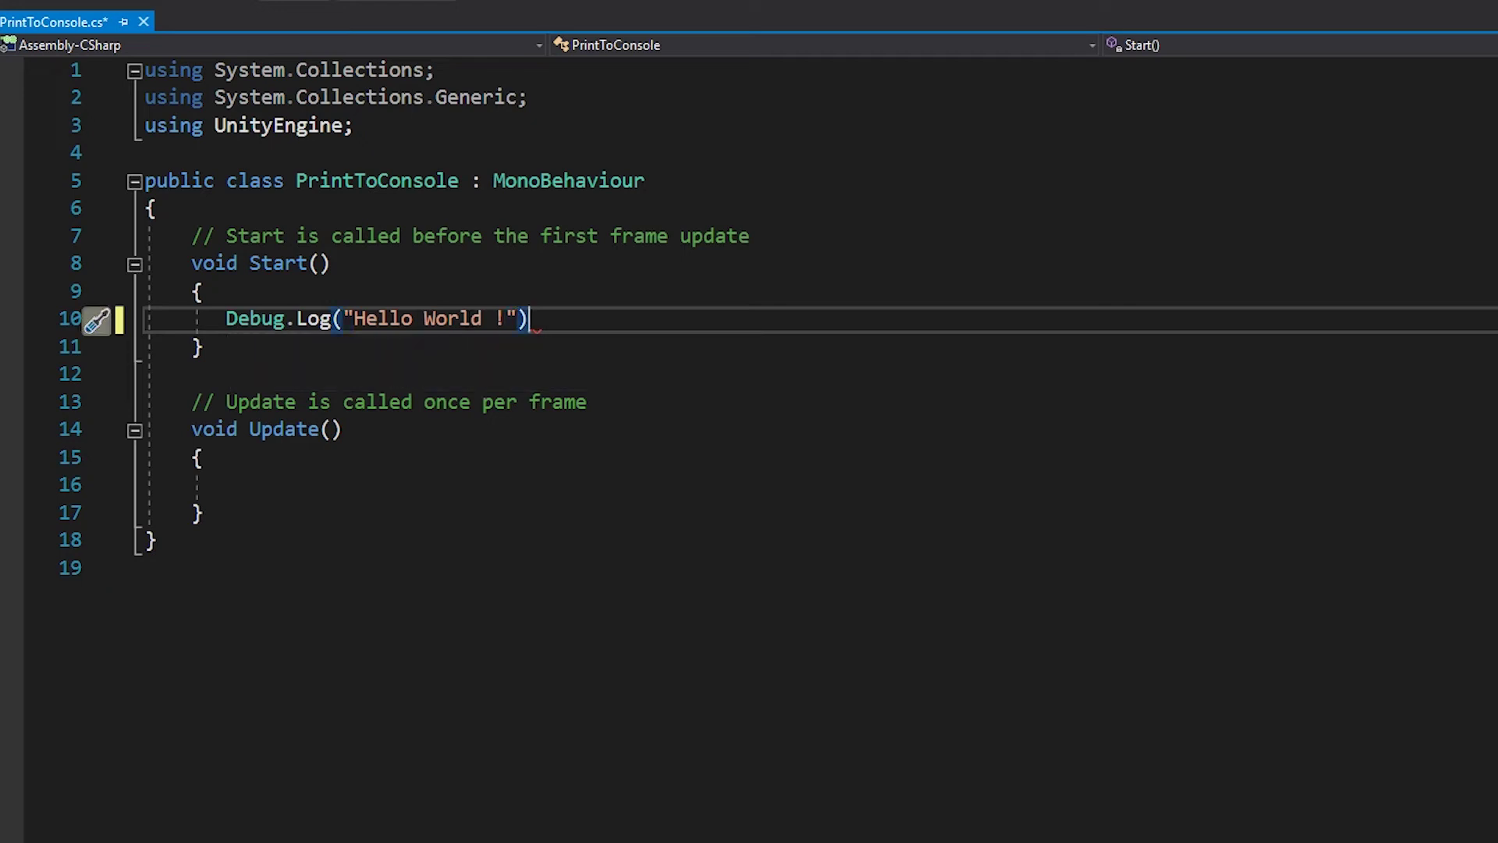
text(;)
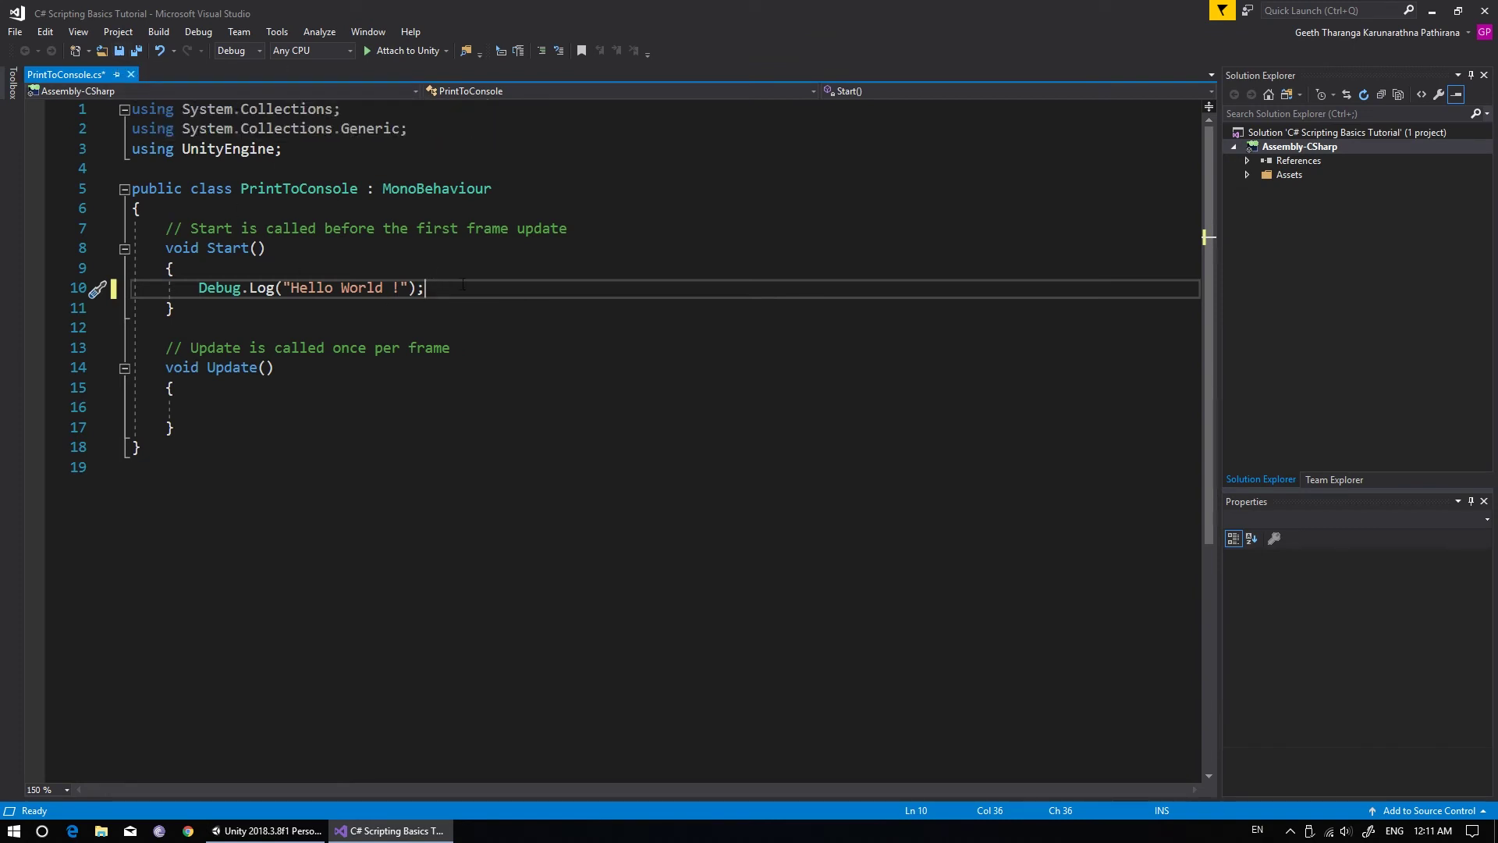
key(ctrl+s)
- Back in Unity, show the Console tab, then start and stop Play mode once
click(273, 833)
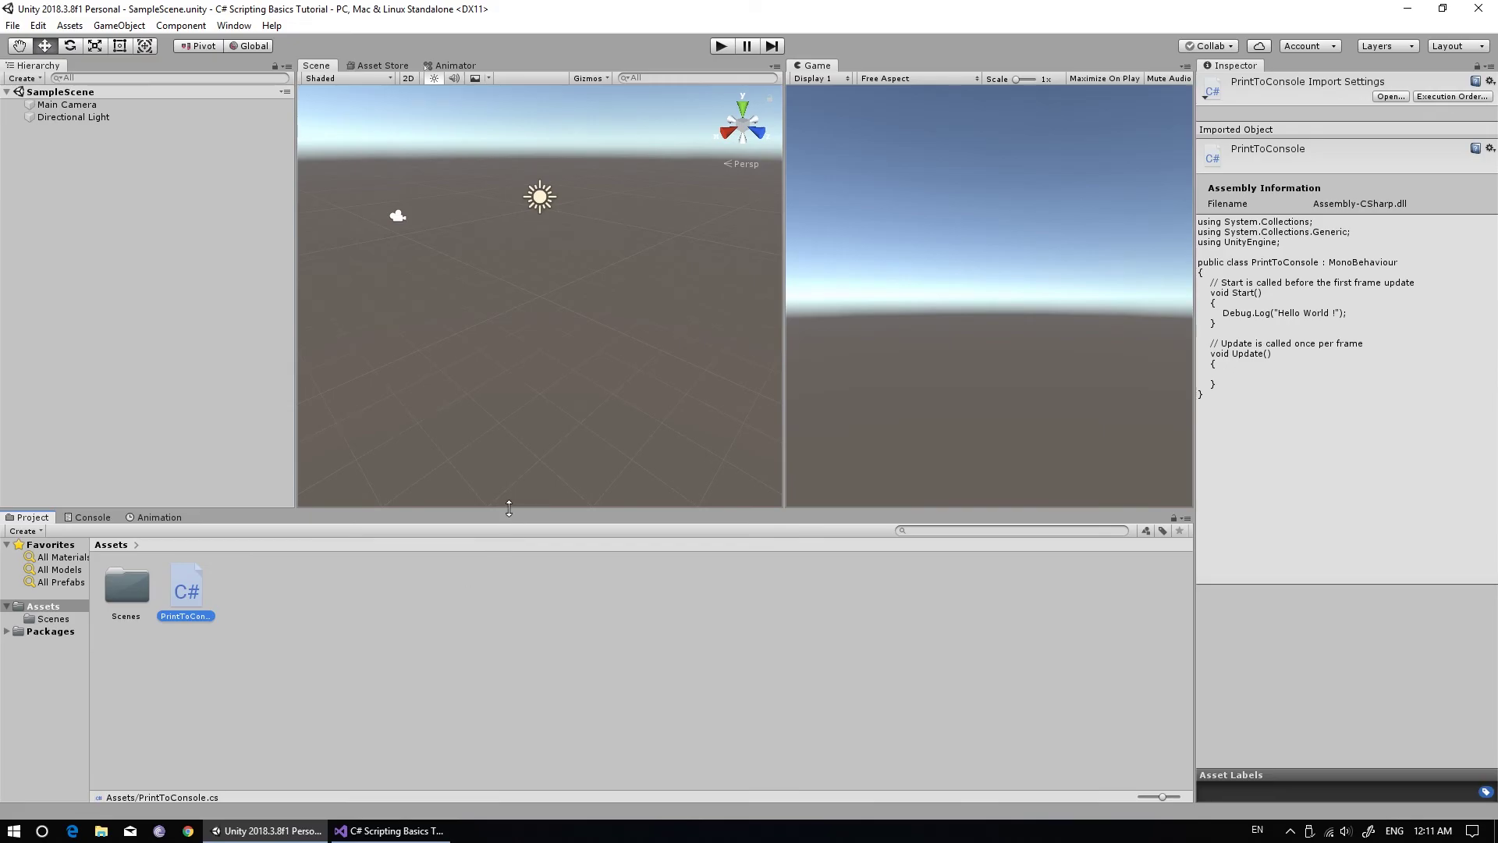
click(88, 517)
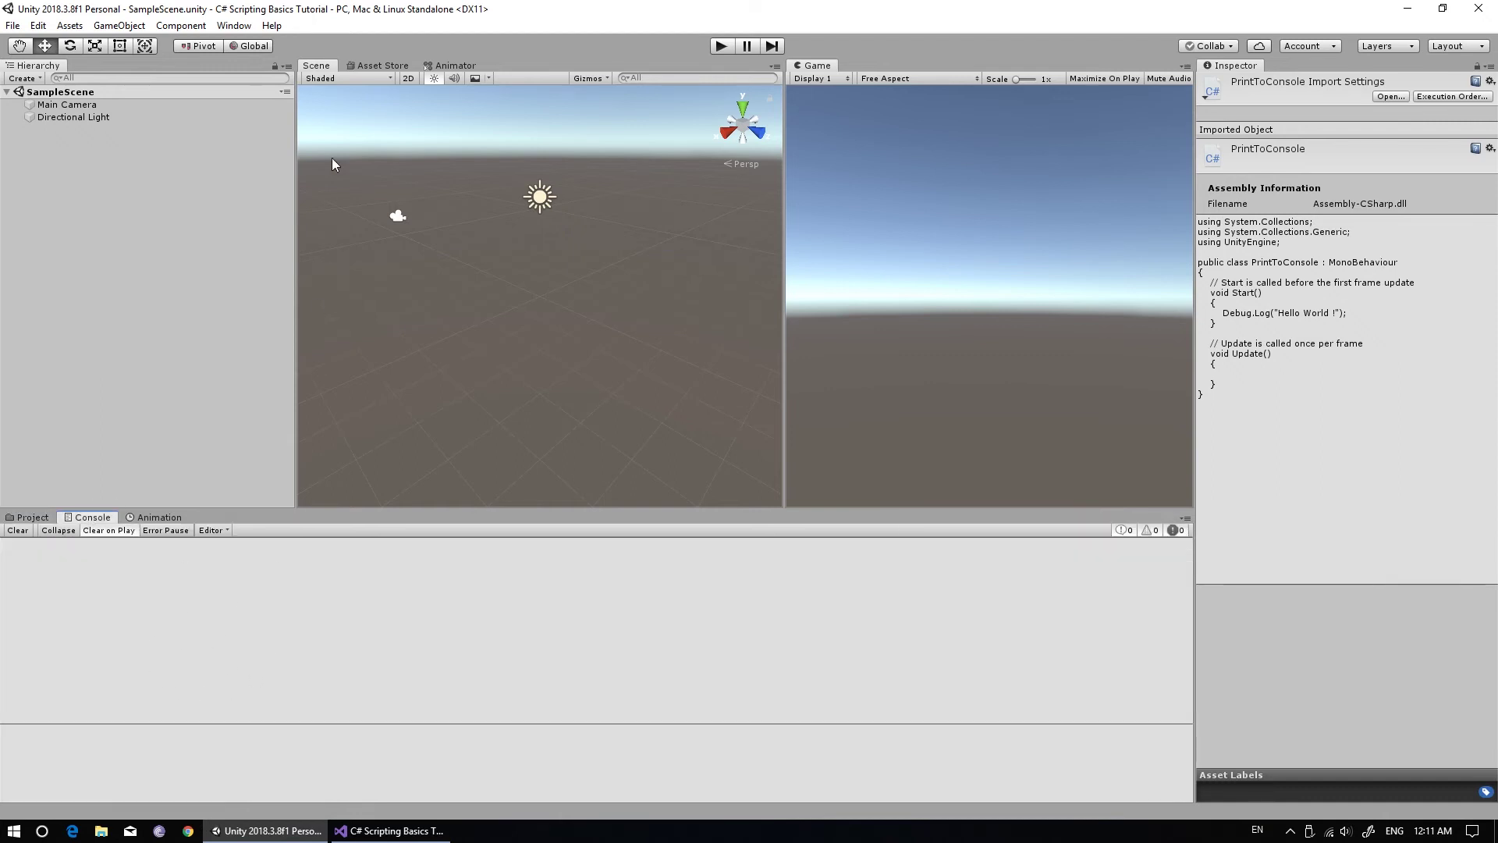
click(239, 30)
mouse_move(366, 169)
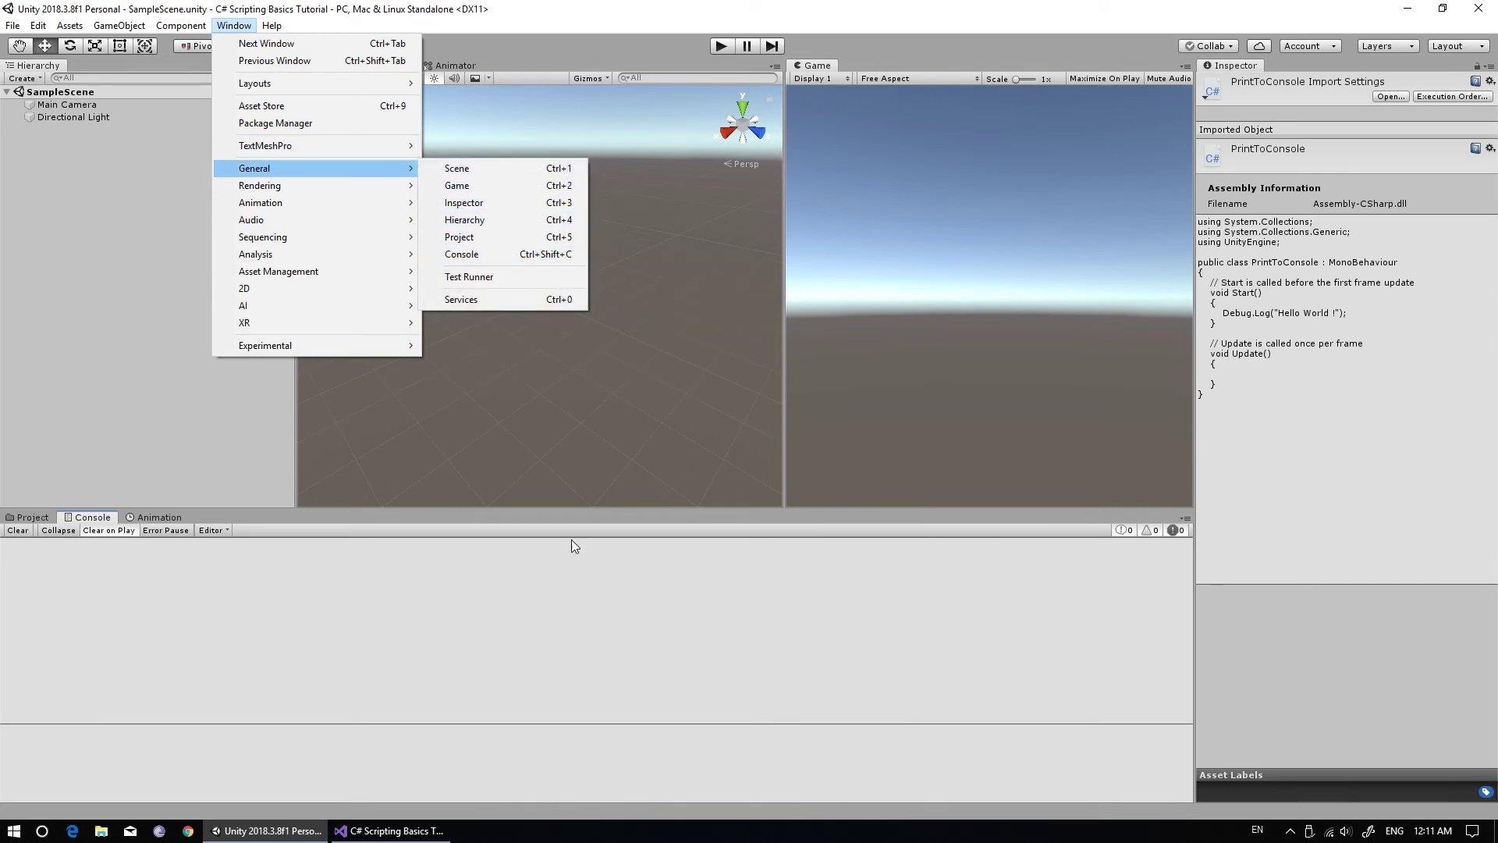
click(391, 606)
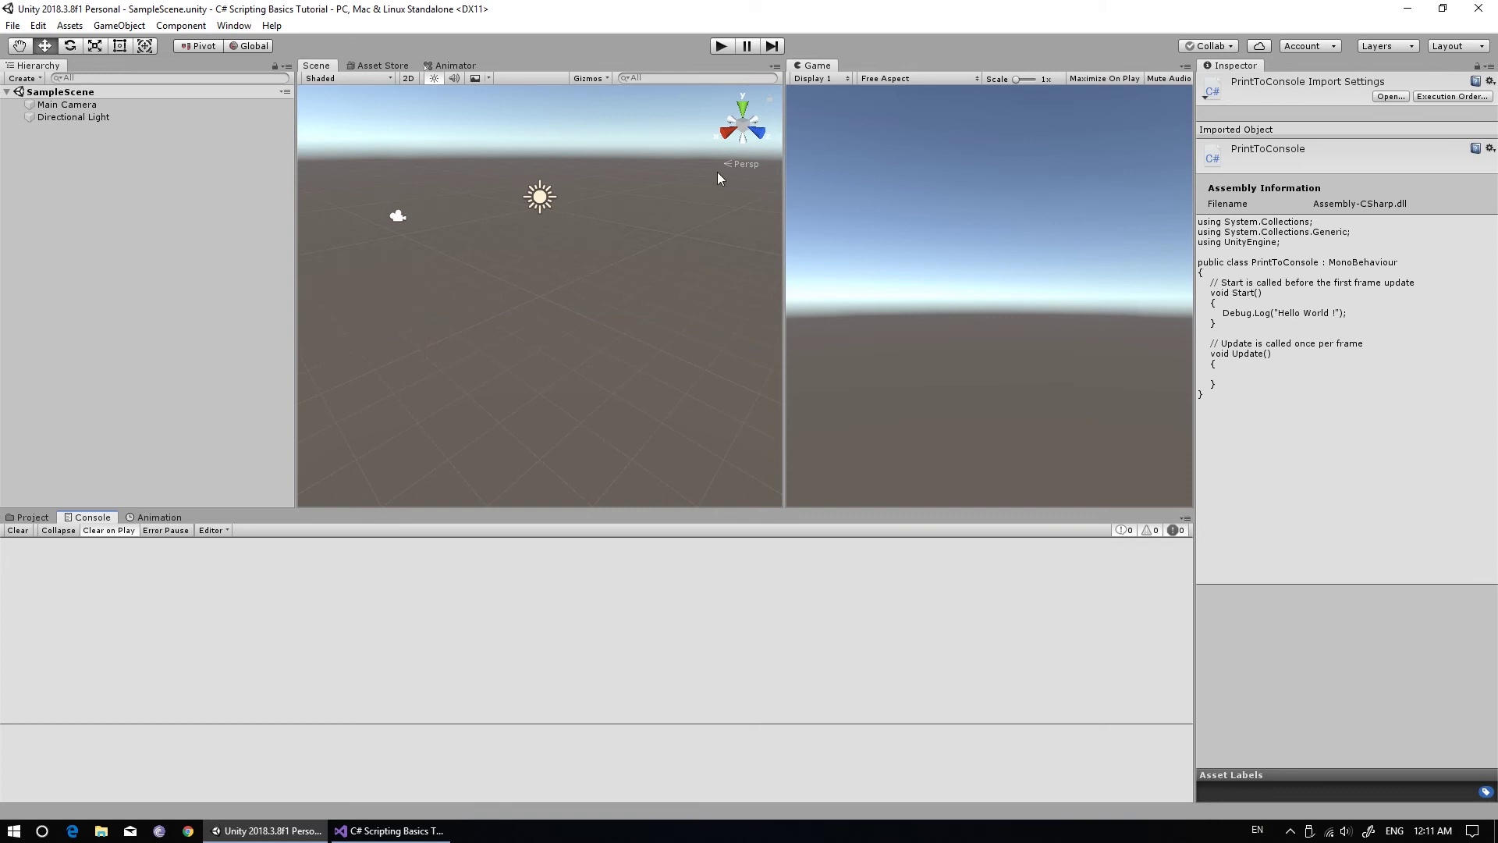
click(717, 48)
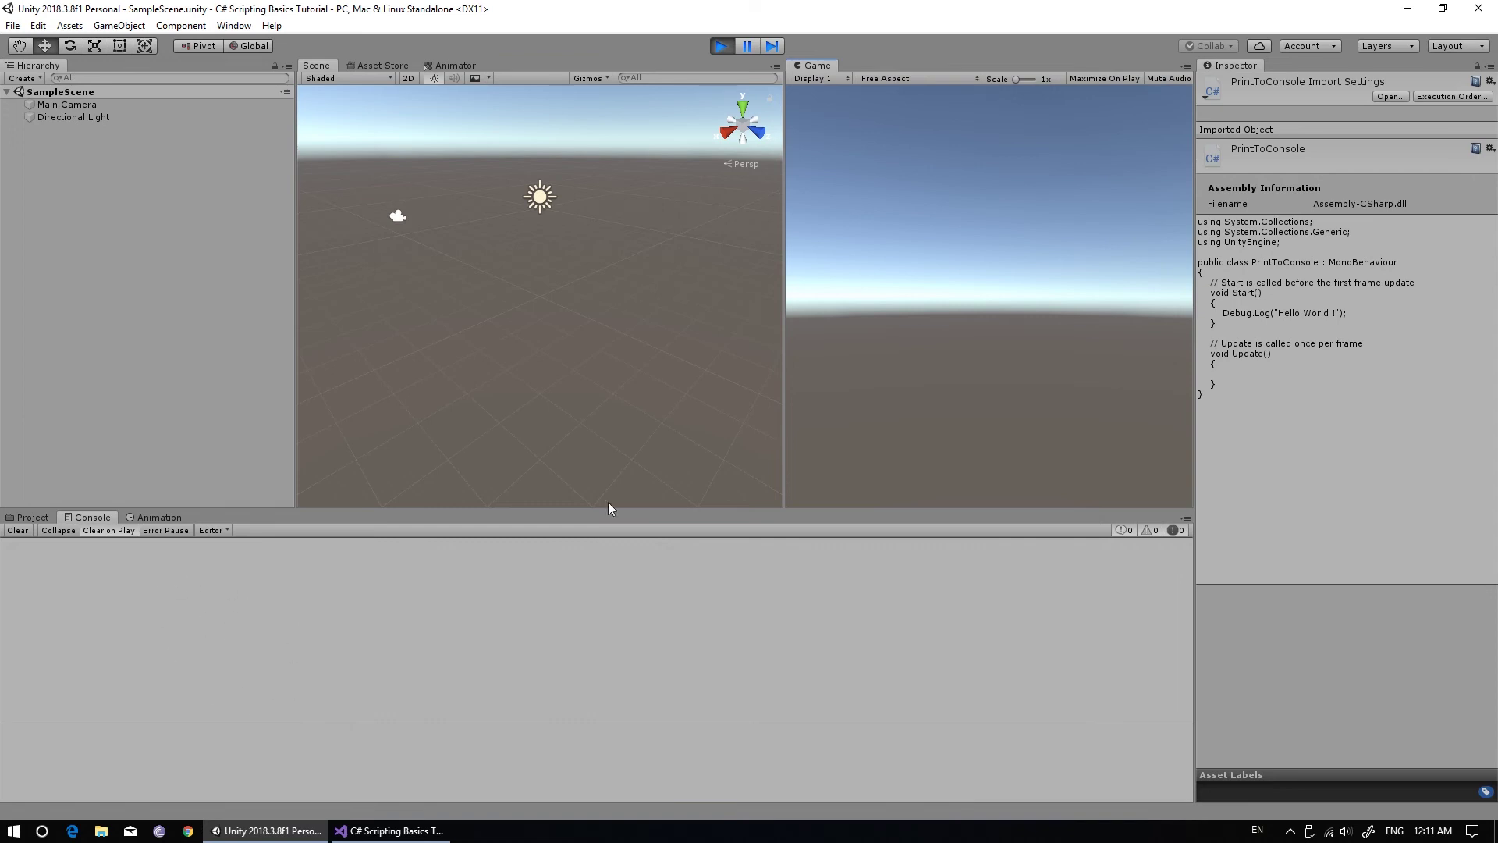
click(721, 49)
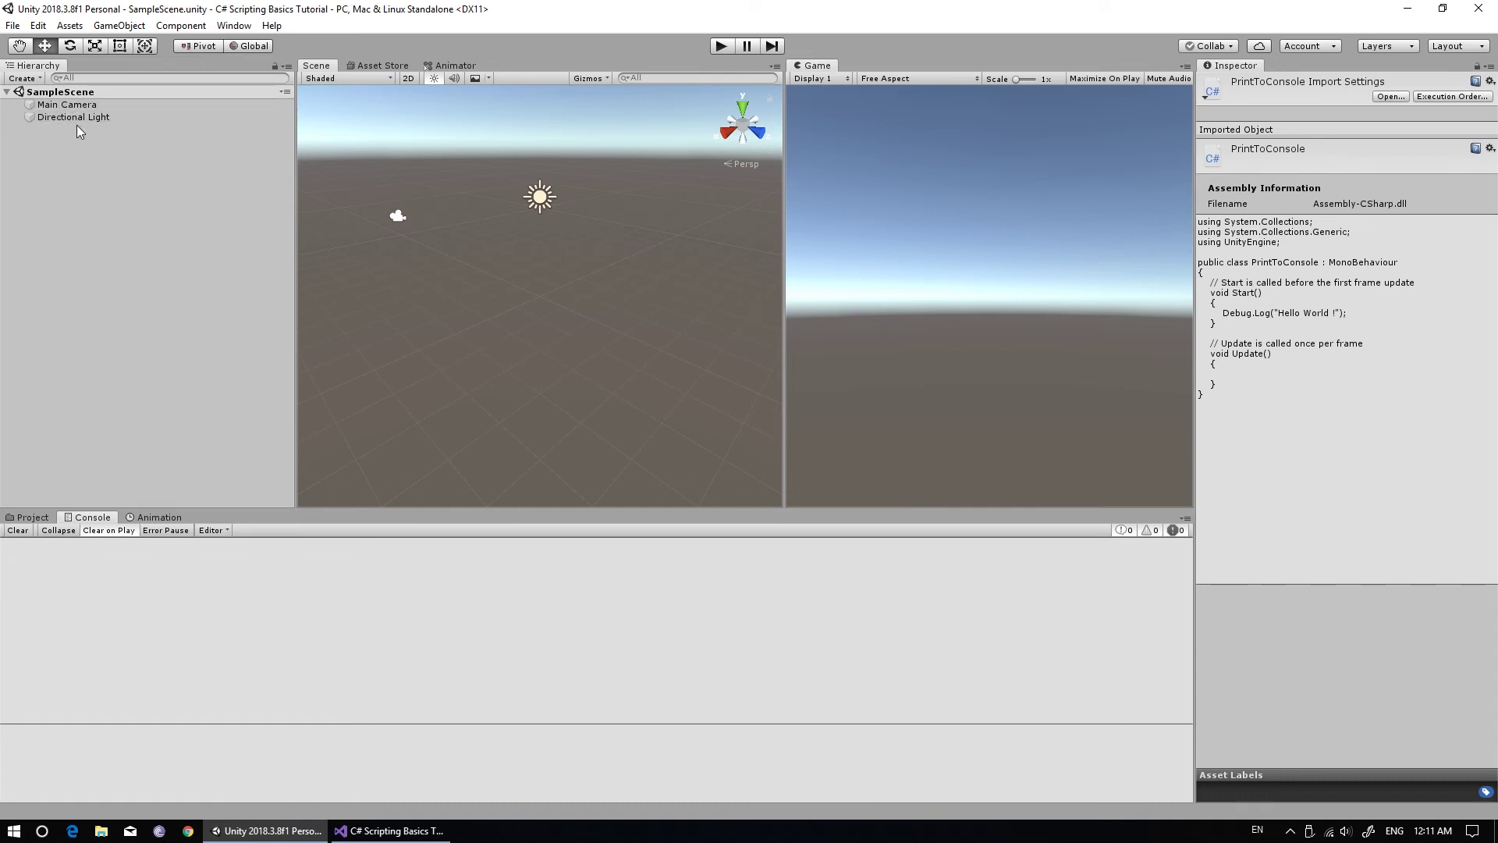
- Drag the PrintToConsole script from Assets onto Main Camera in the Hierarchy
click(30, 517)
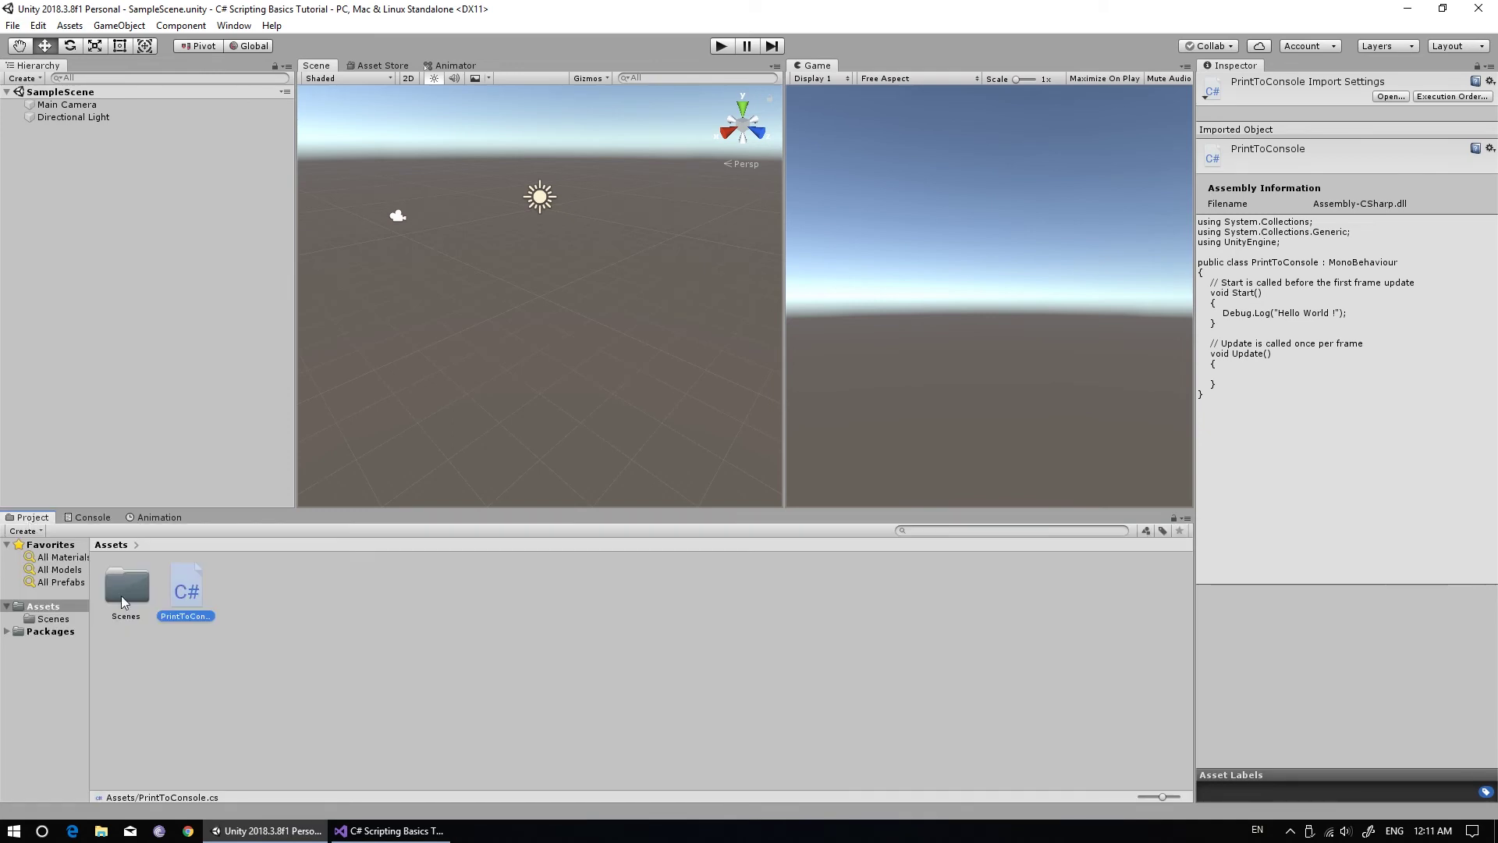
drag(201, 597, 199, 335)
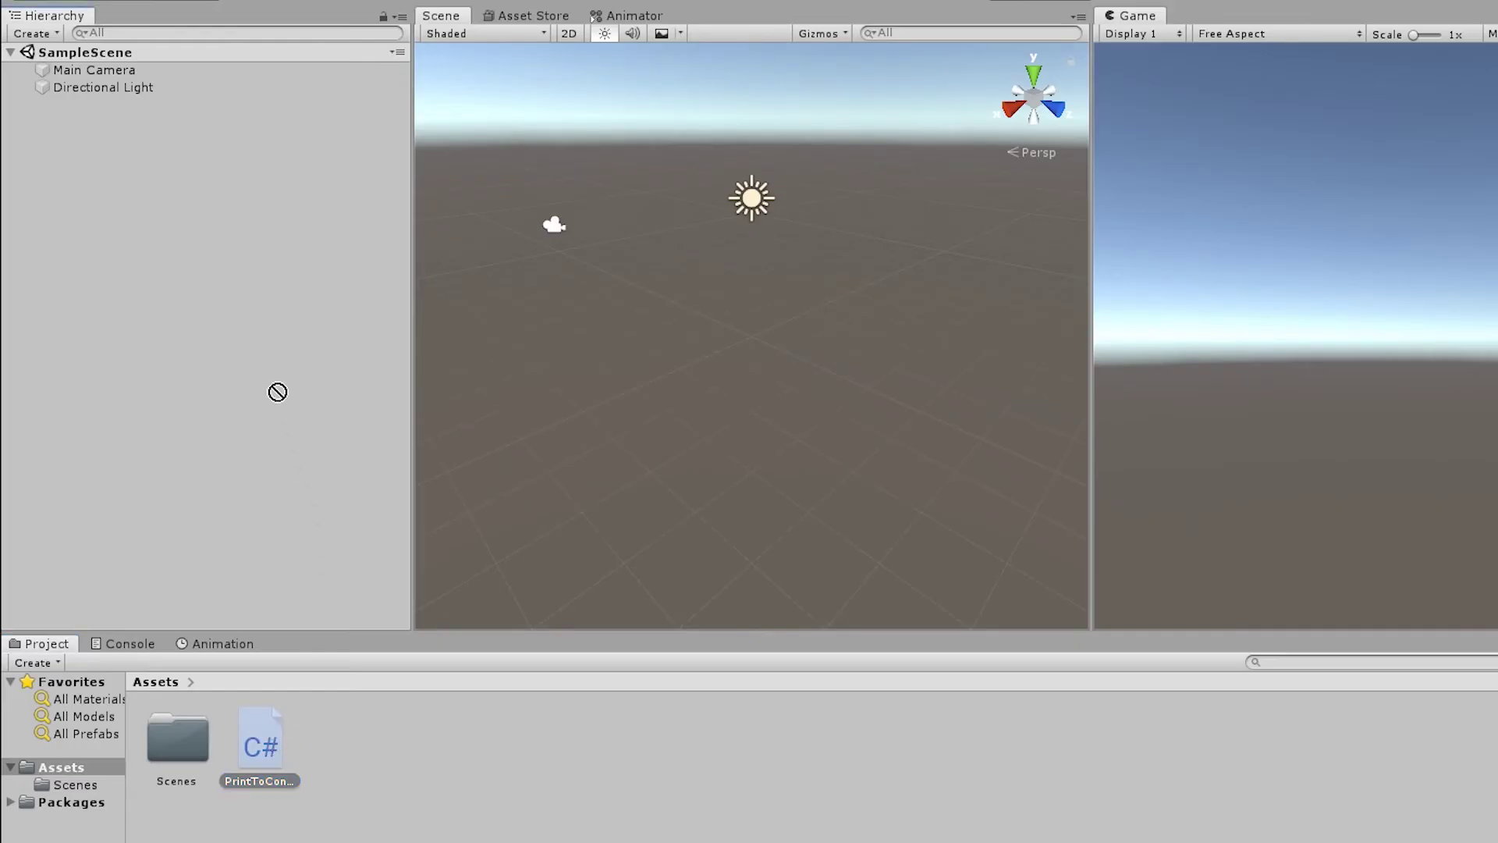
mouse_move(278, 392)
mouse_down()
mouse_move(77, 74)
mouse_move(134, 72)
mouse_up()
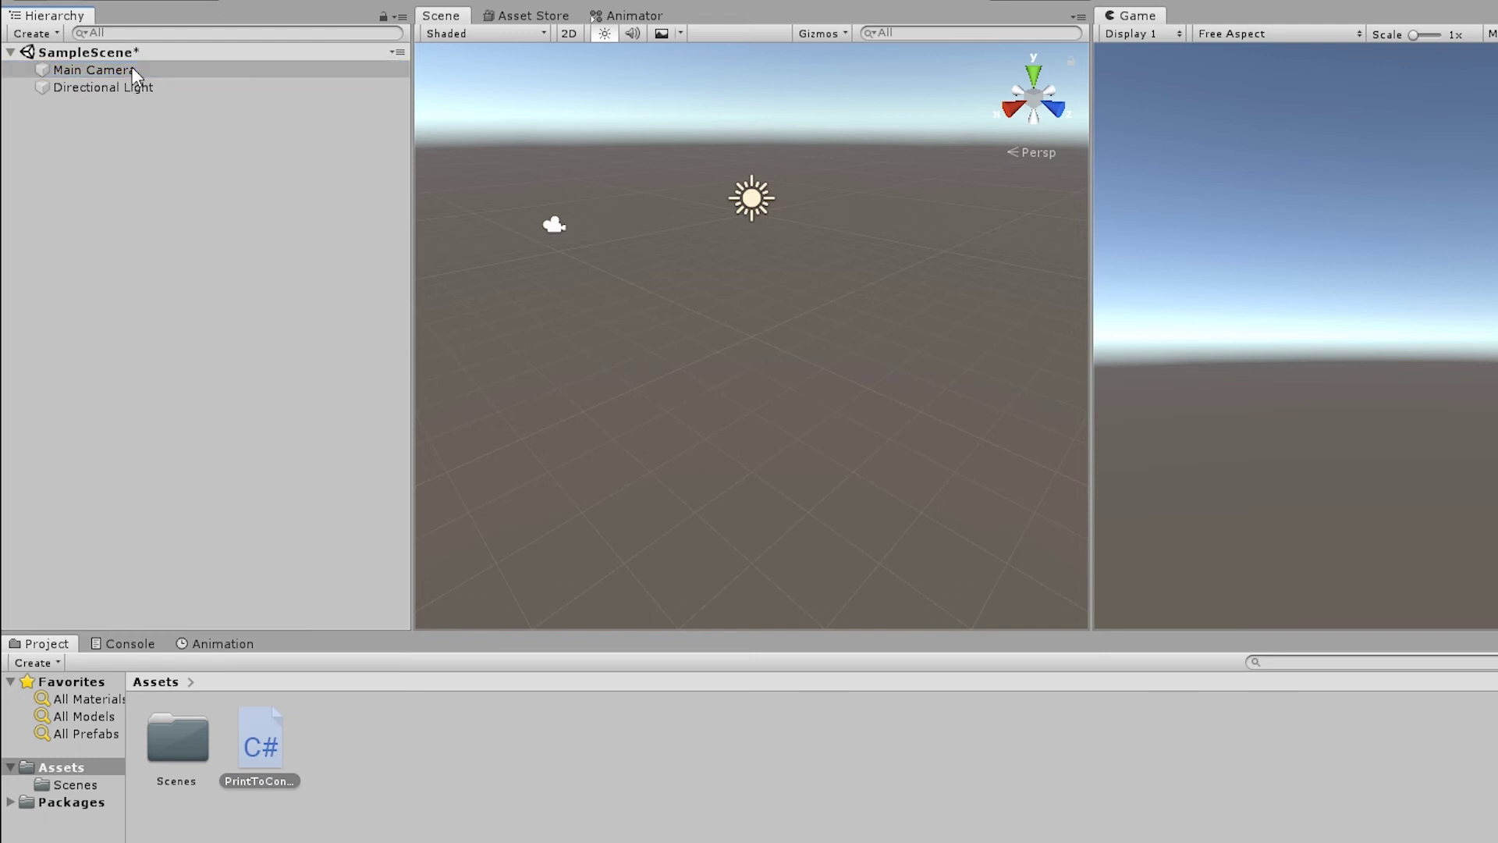
- Show the Console, run and stop the scene to see Hello World !, then return to Visual Studio
click(121, 644)
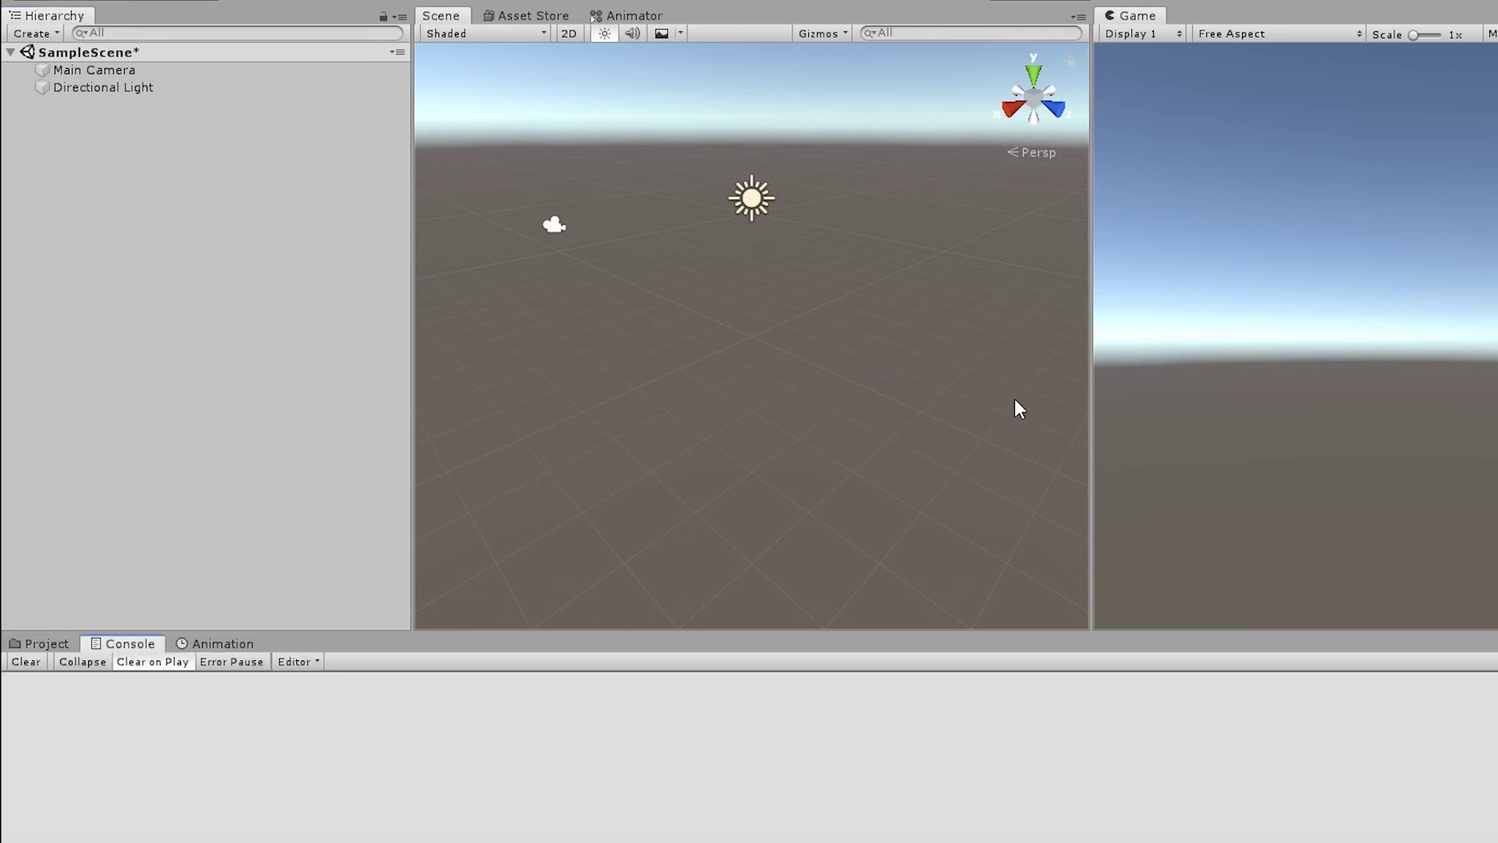
click(1002, 1)
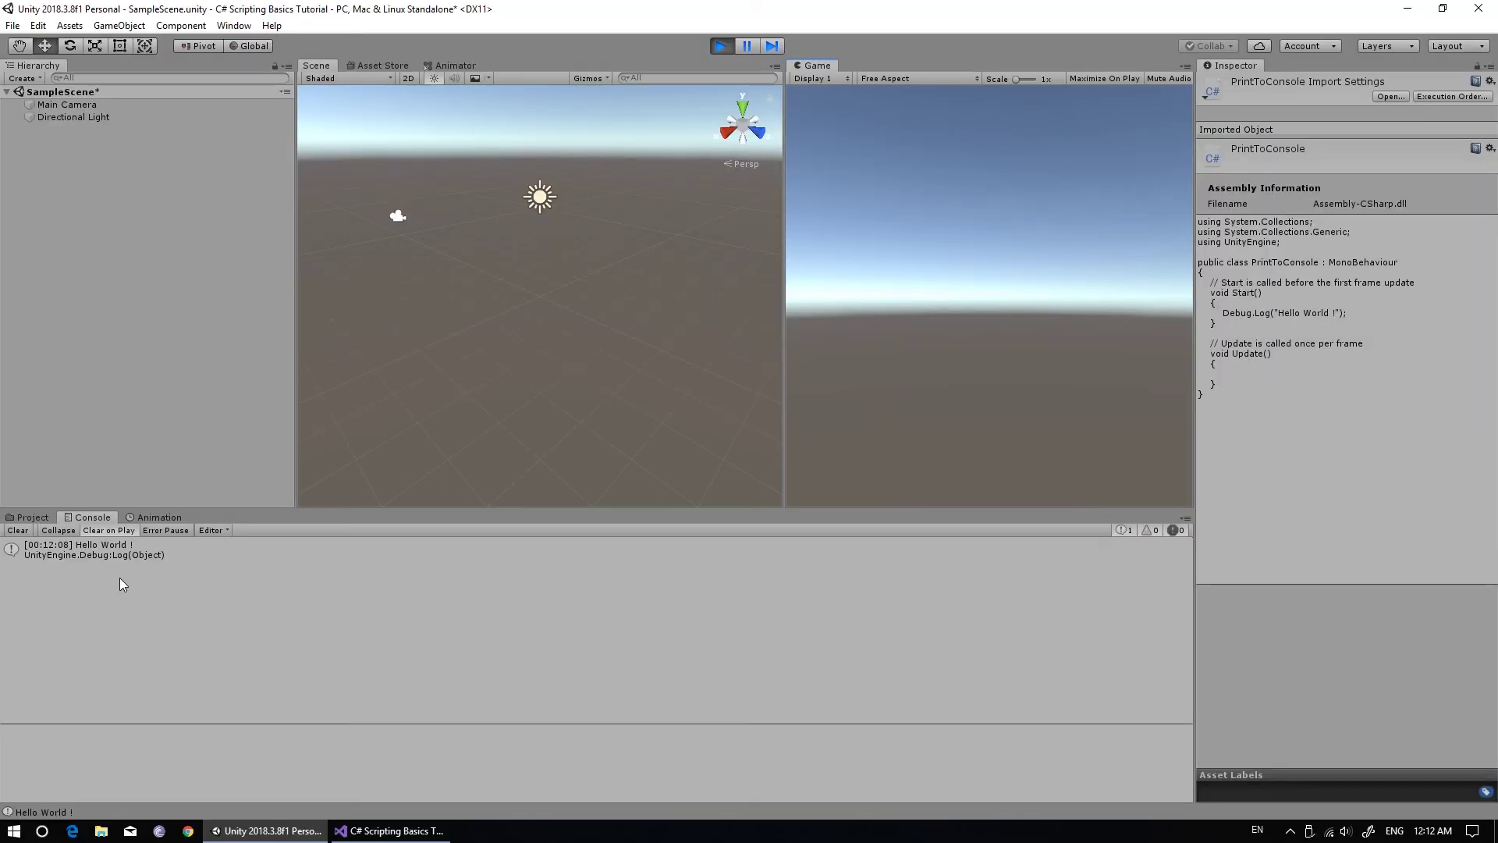
click(721, 49)
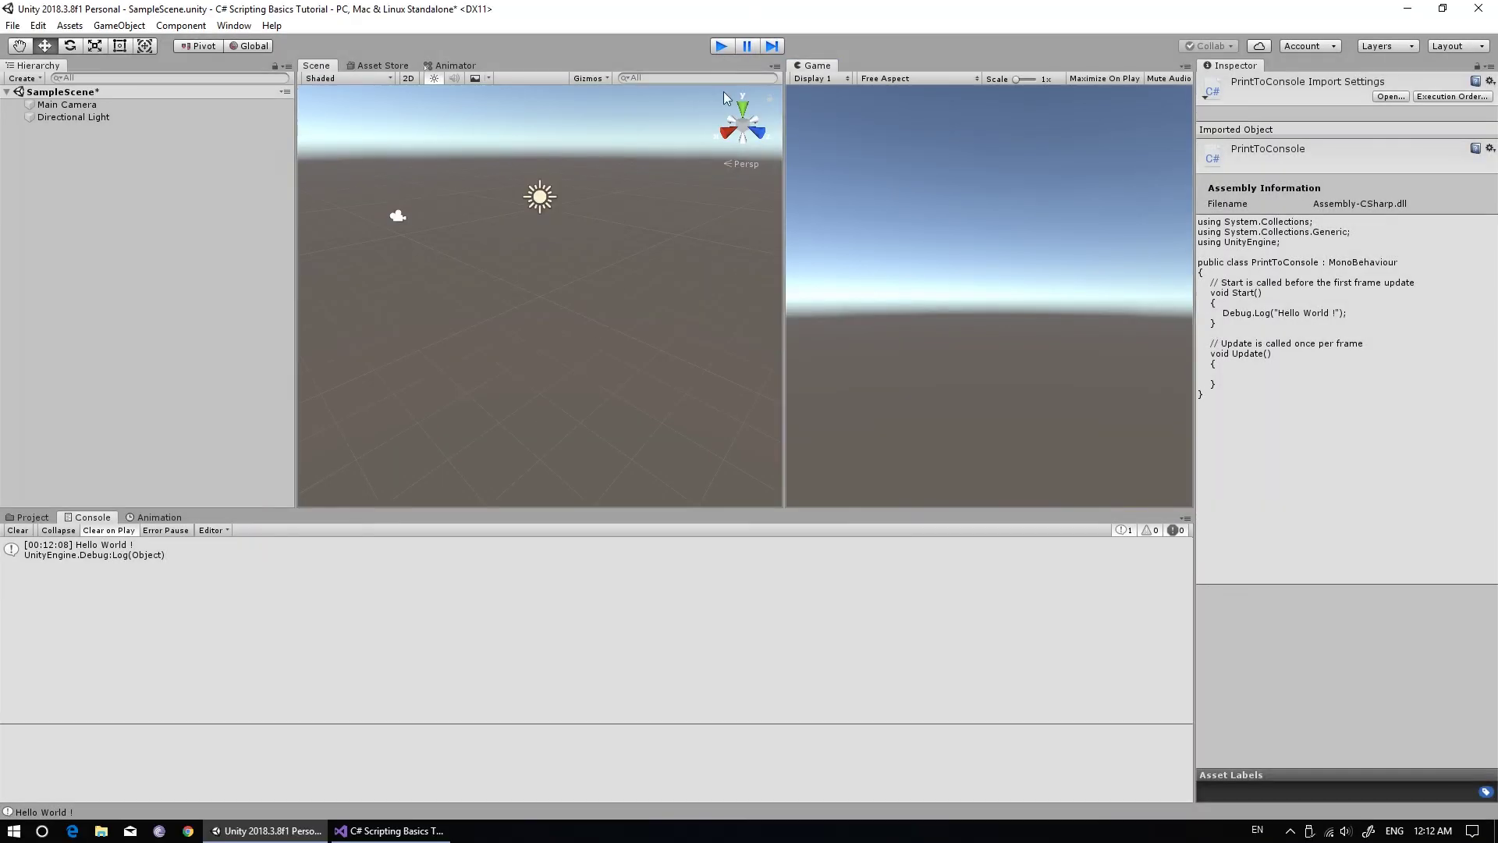
click(373, 830)
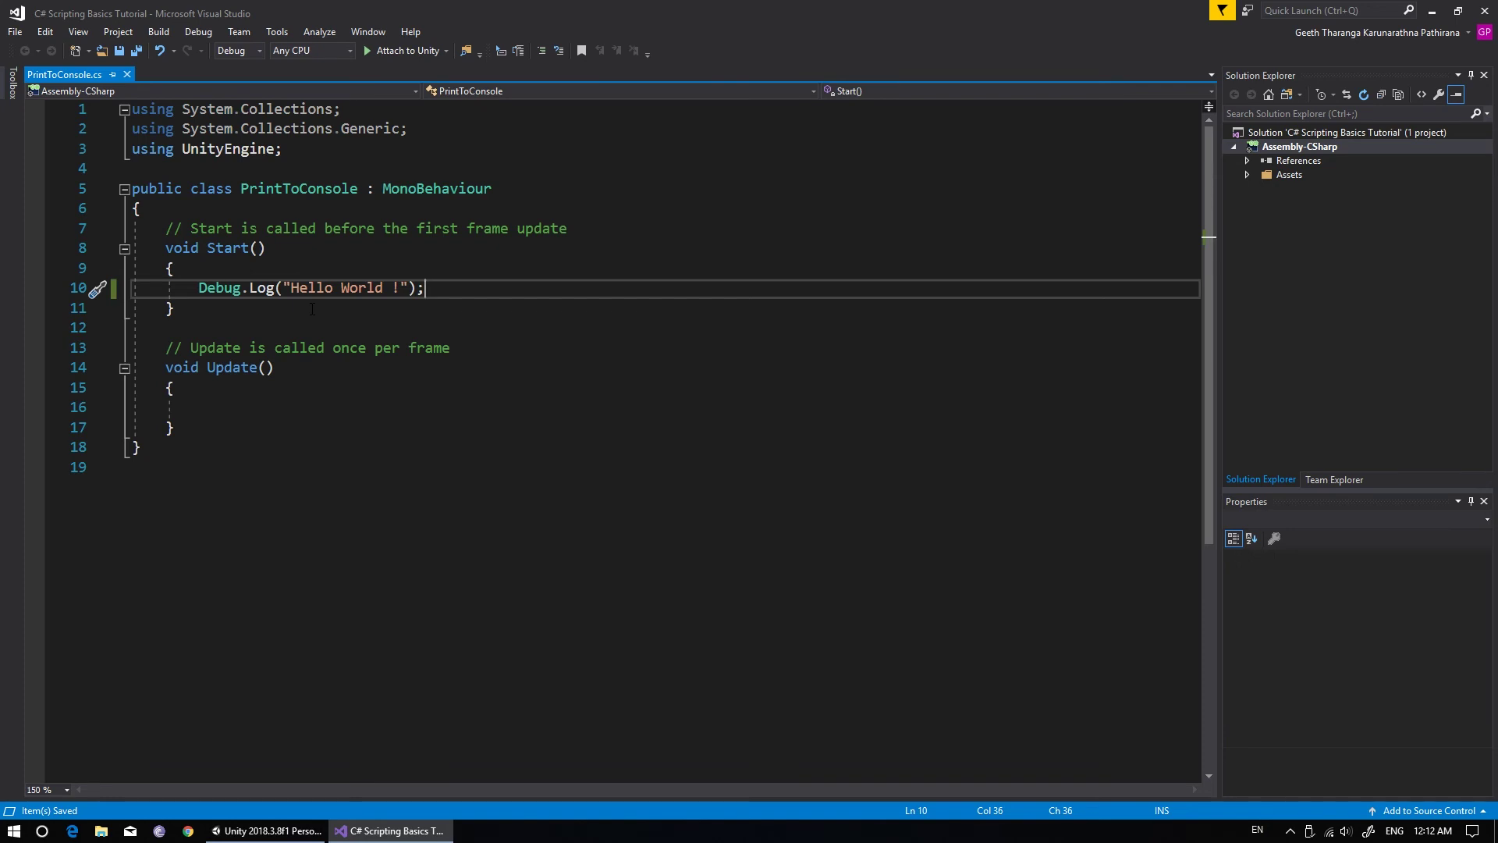
- Change the first log message to "5 + 5" and add a Debug.Log(5 + 5); line
drag(291, 288, 400, 288)
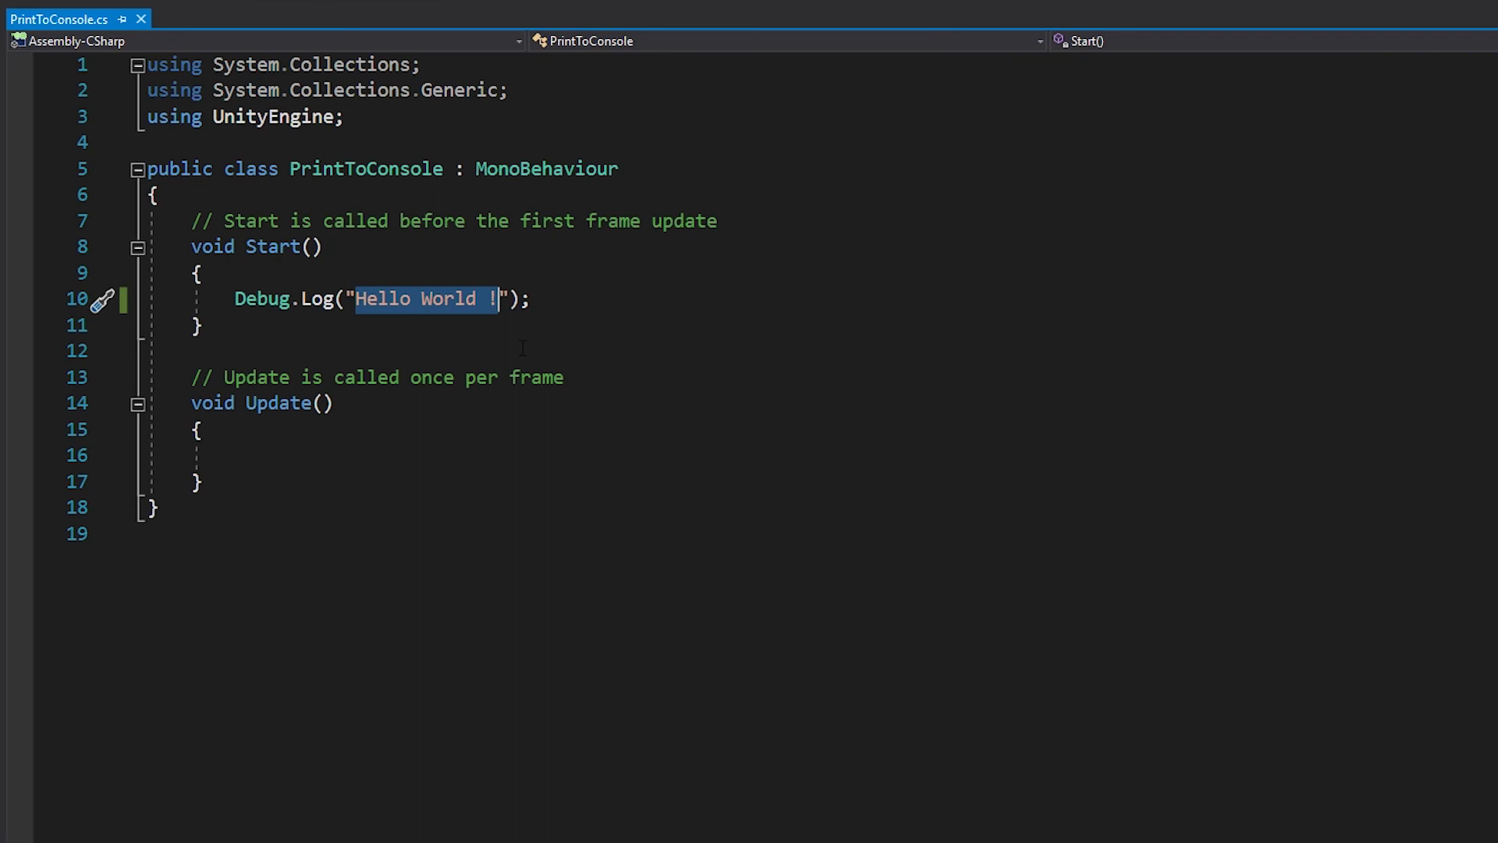
text(5 + 5)
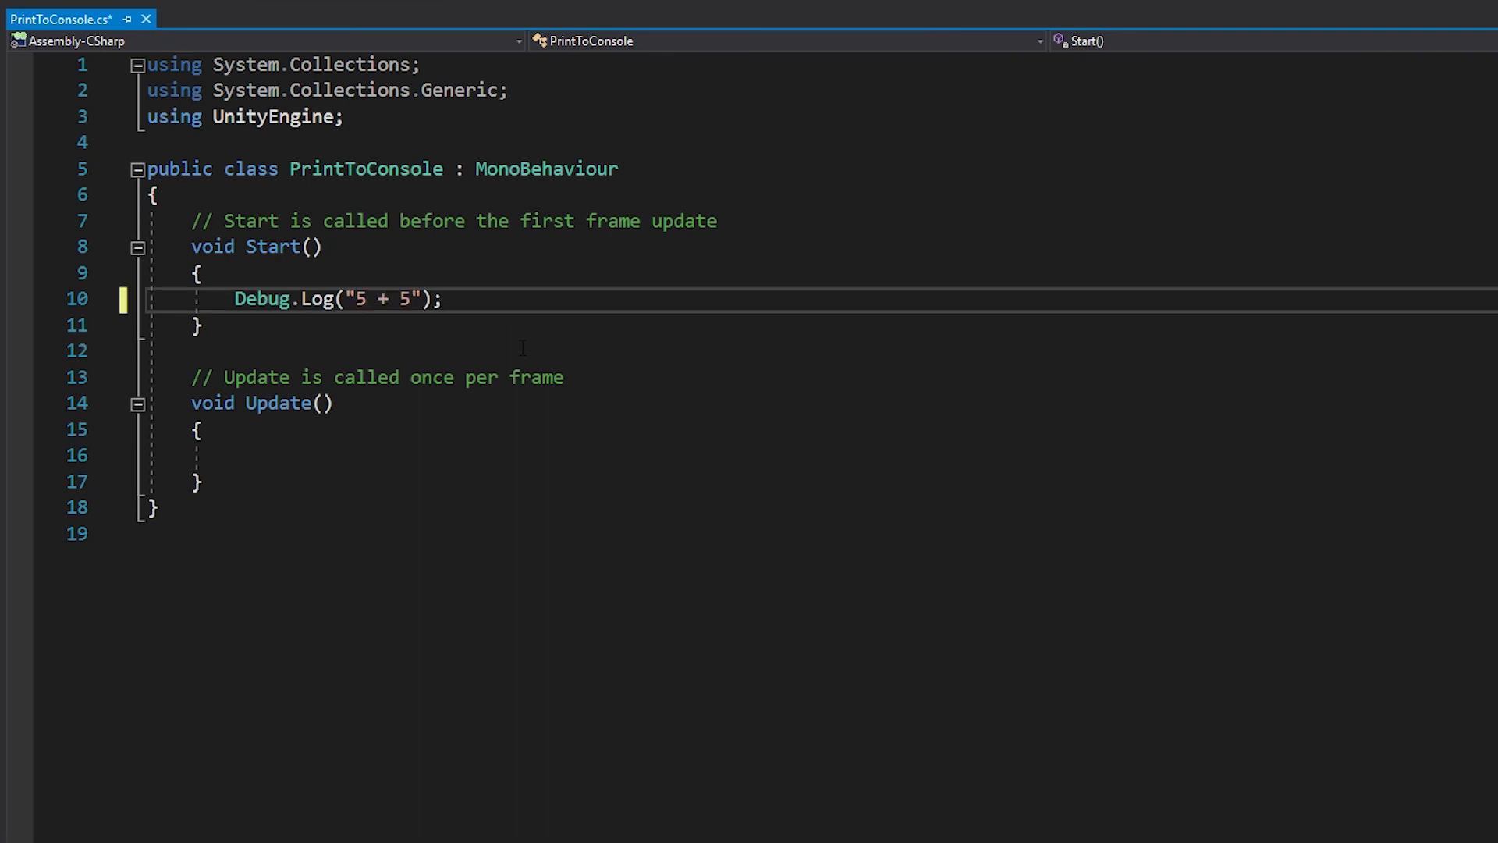
key(End)
key(Return)
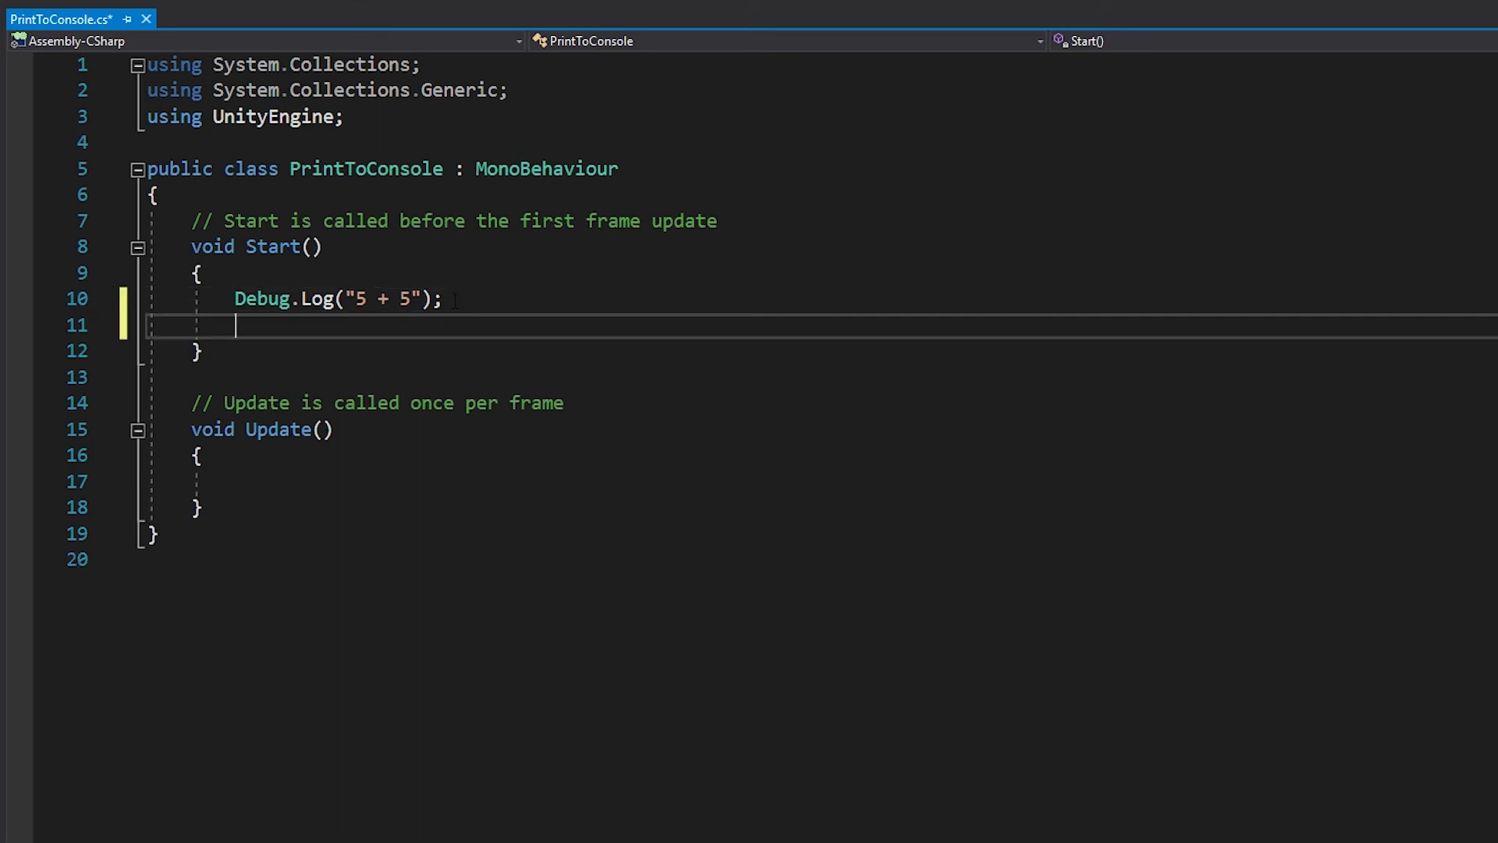
text(debug)
key(Tab)
text(.lo)
key(Tab)
text(()
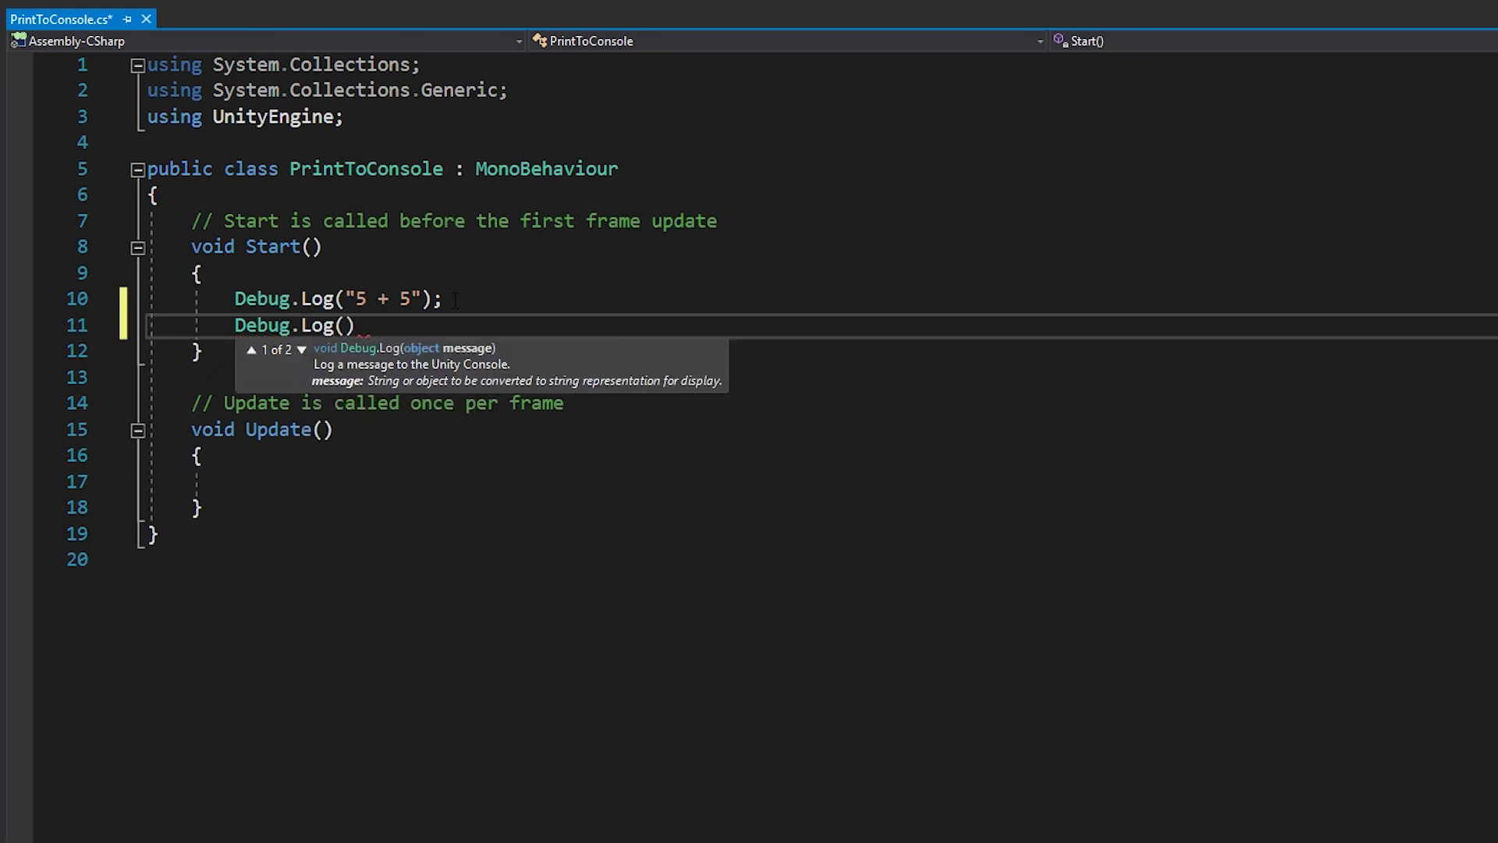
text(5 + 5)
text();)
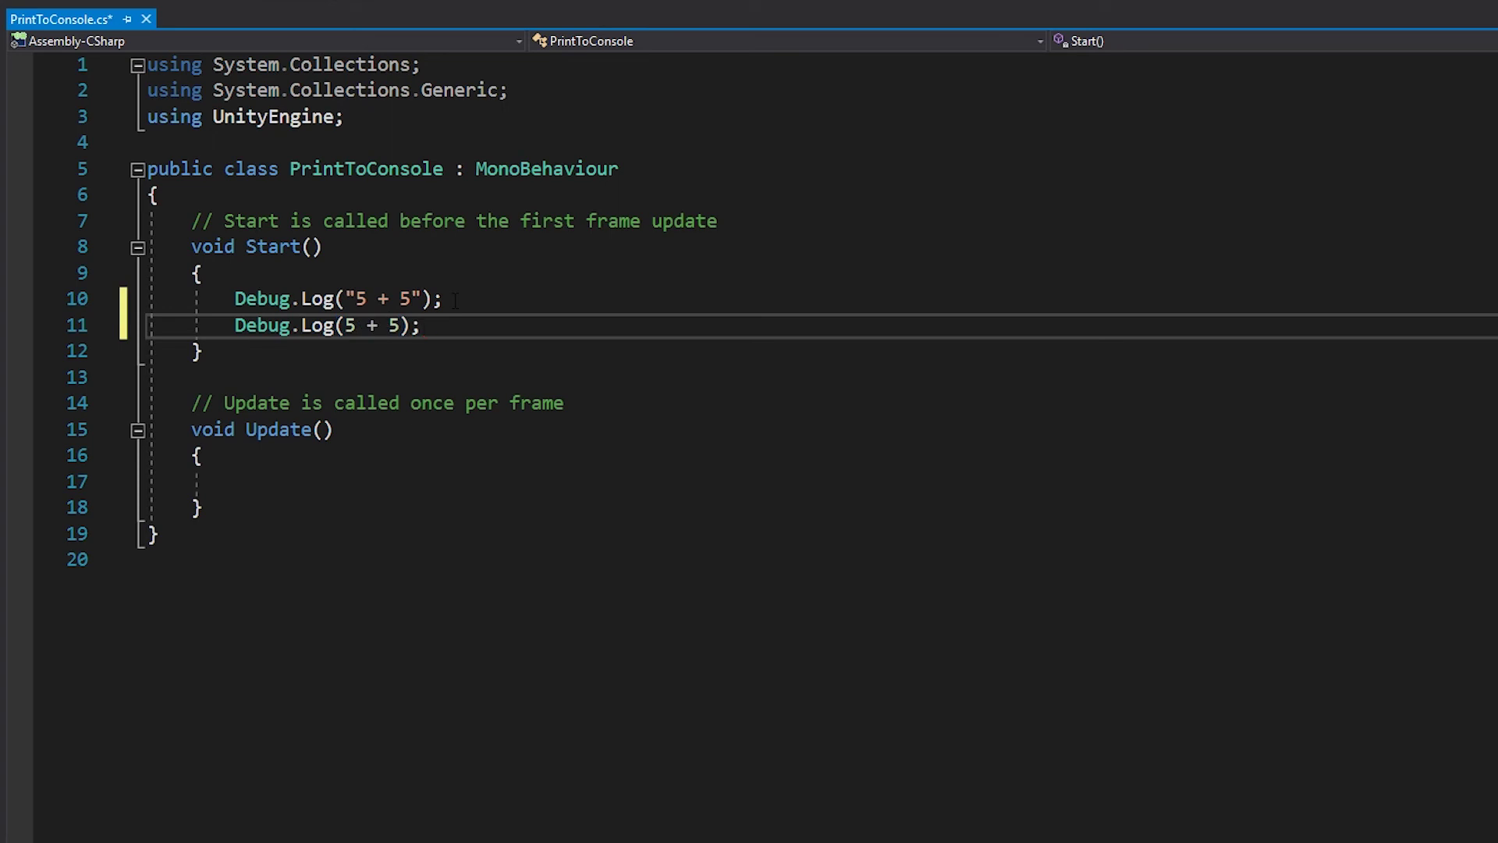
- Add a Debug.Log line with an age message plus (2019 - 1992), save, and switch to Unity
key(Return)
text(d)
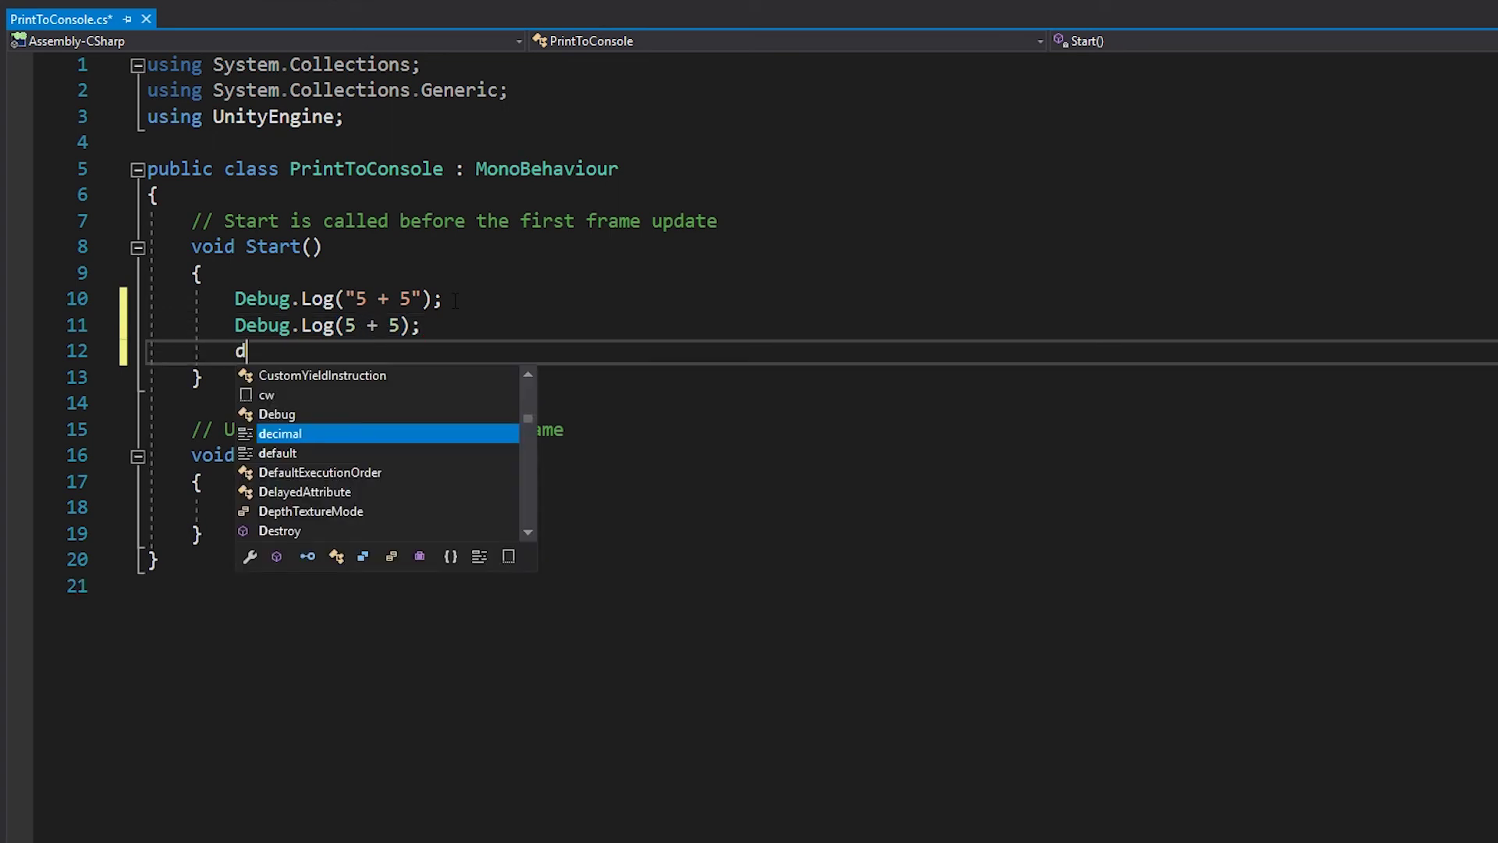
text(ebug)
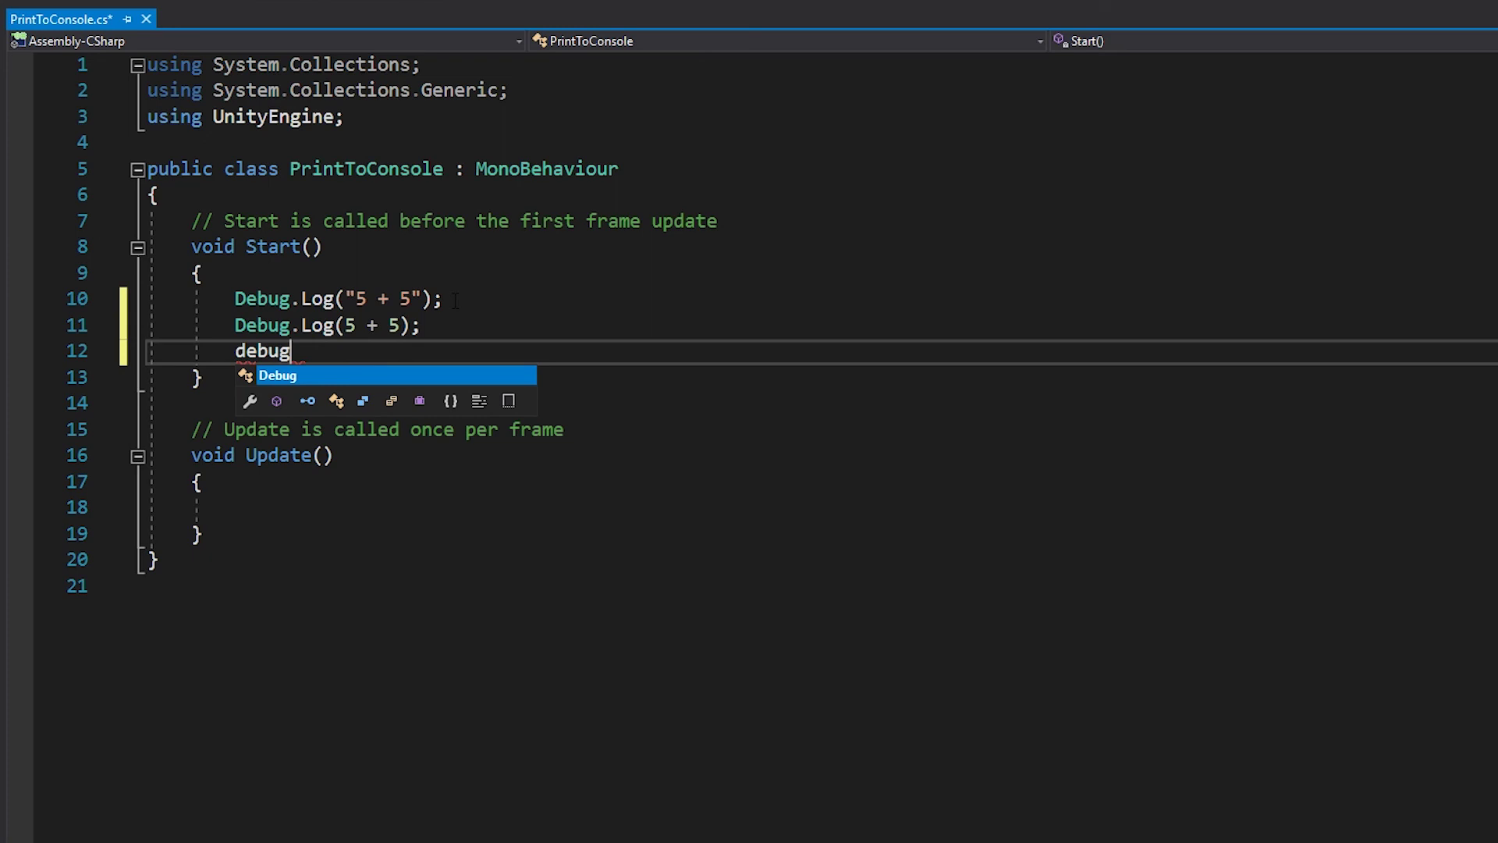
key(Tab)
text(.l)
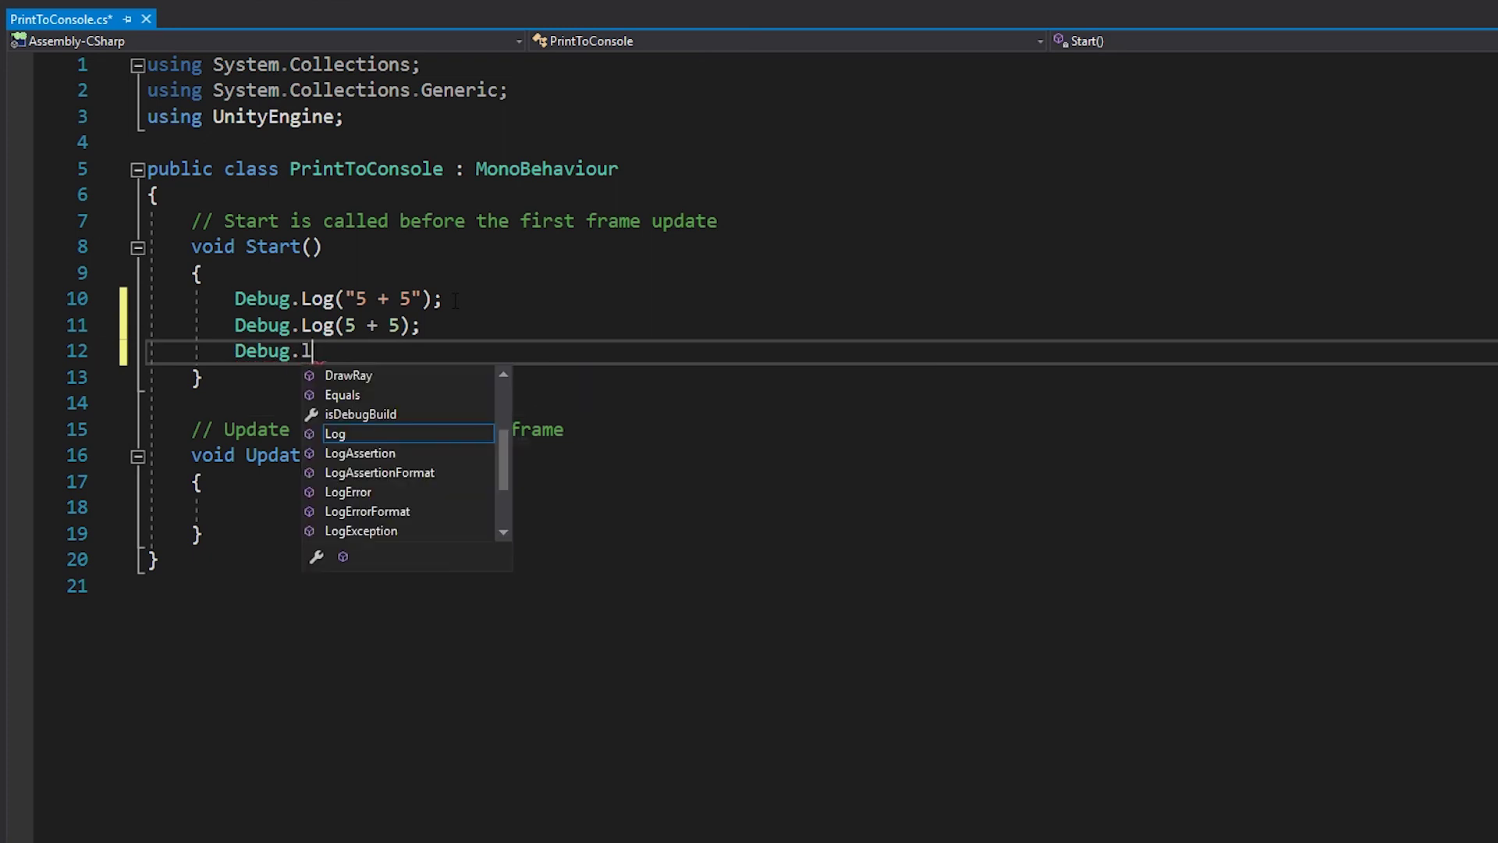
text(og()
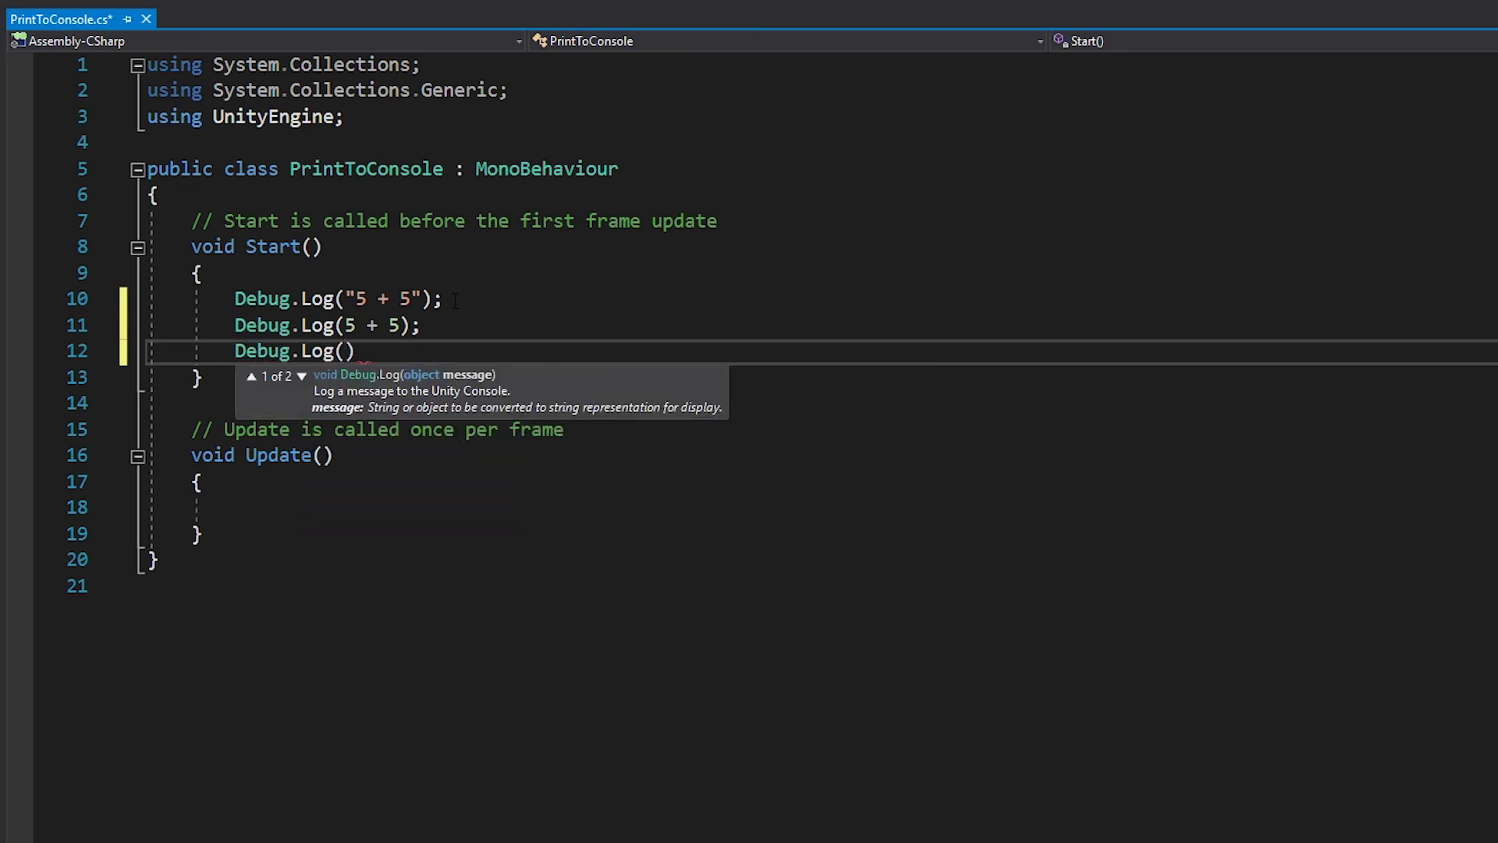
text("Saman's )
text(age )
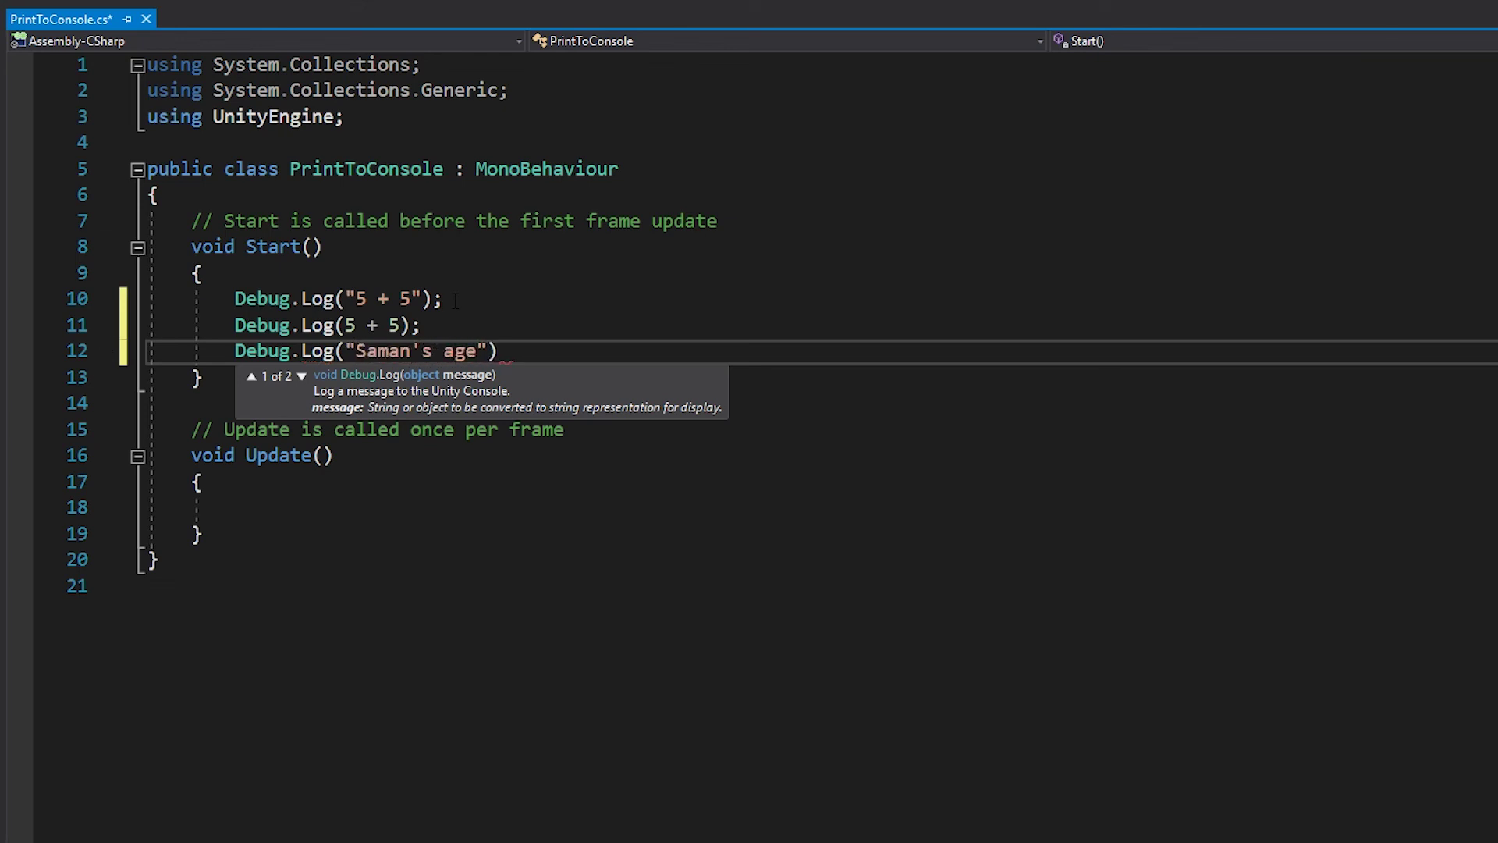
text(is)
key(Right)
text(+ )
text(()
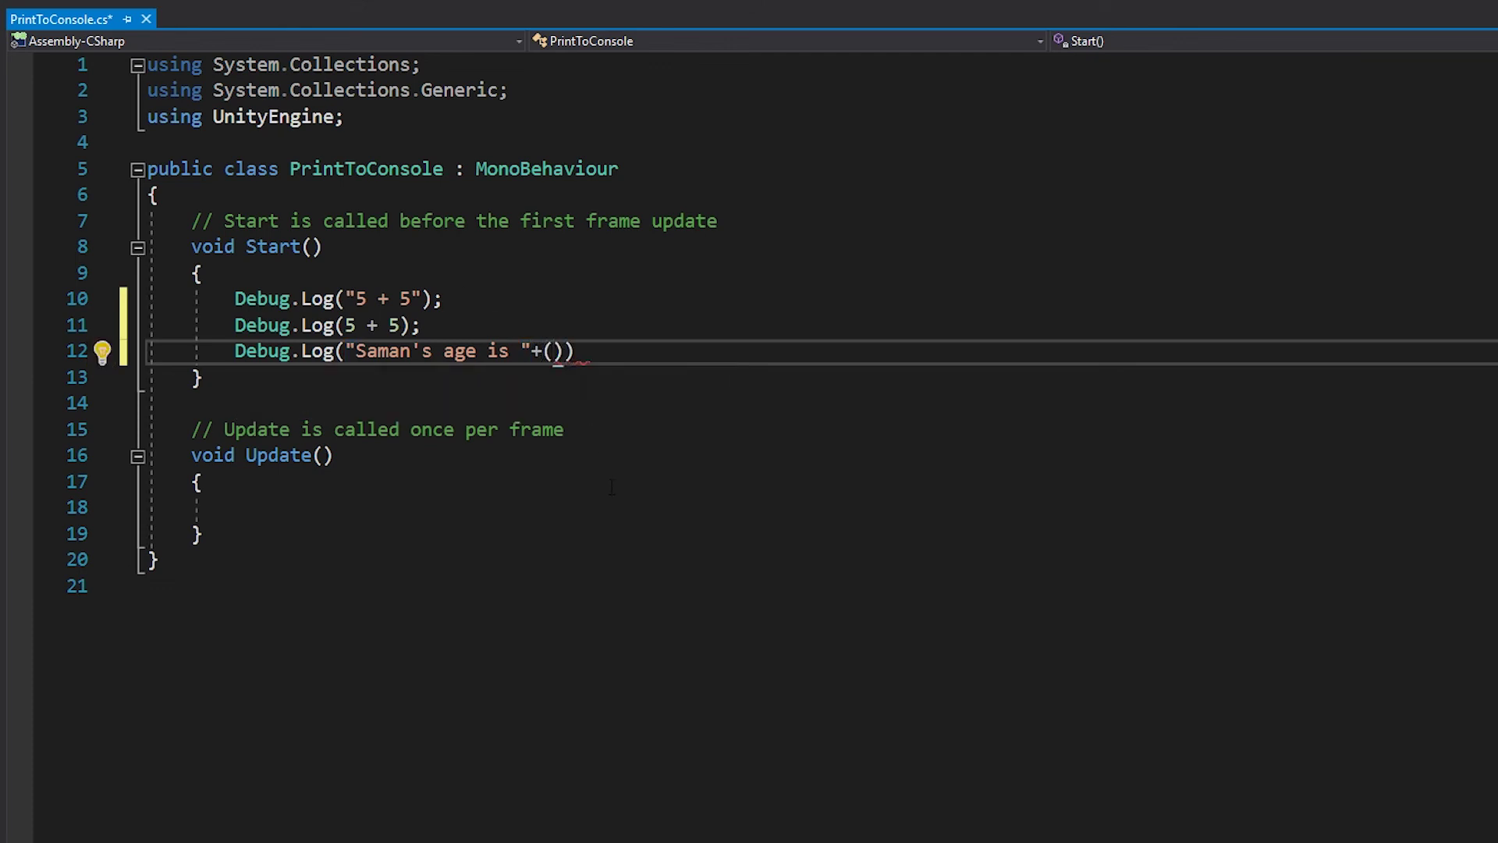
text(2019 - )
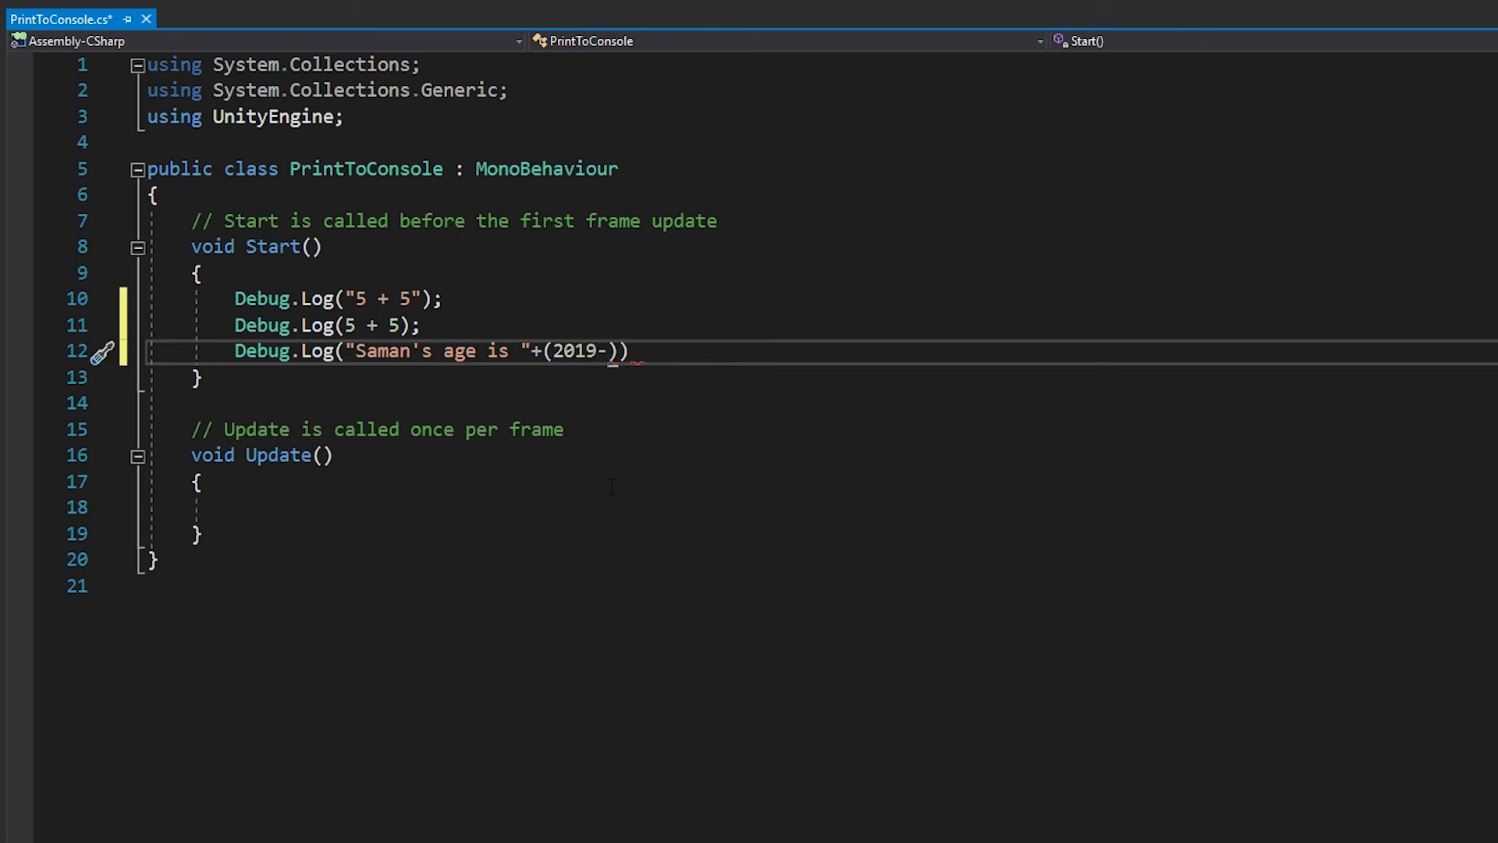
text(1992)))
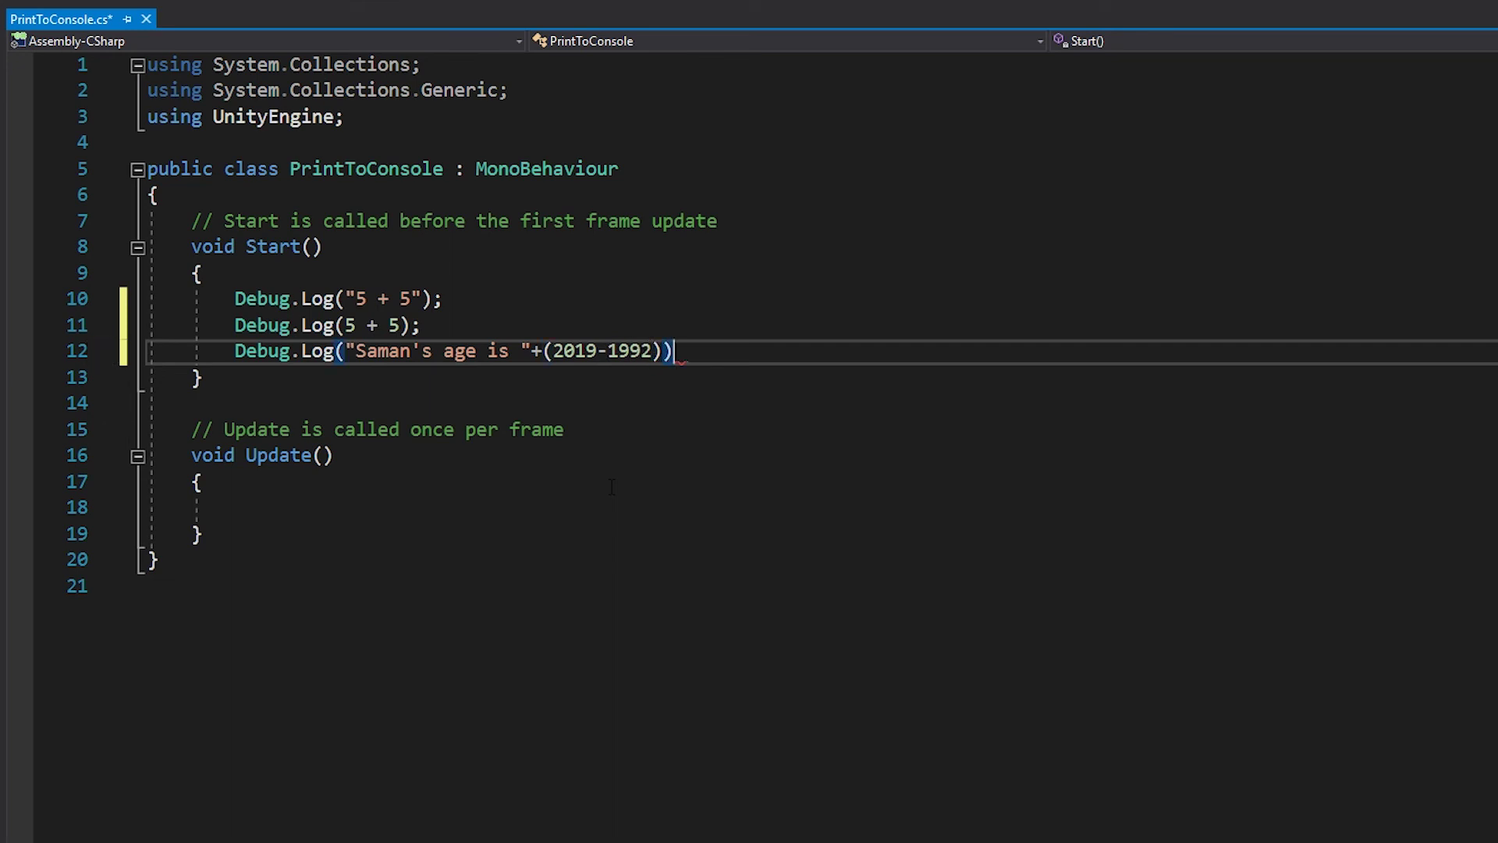
text(;)
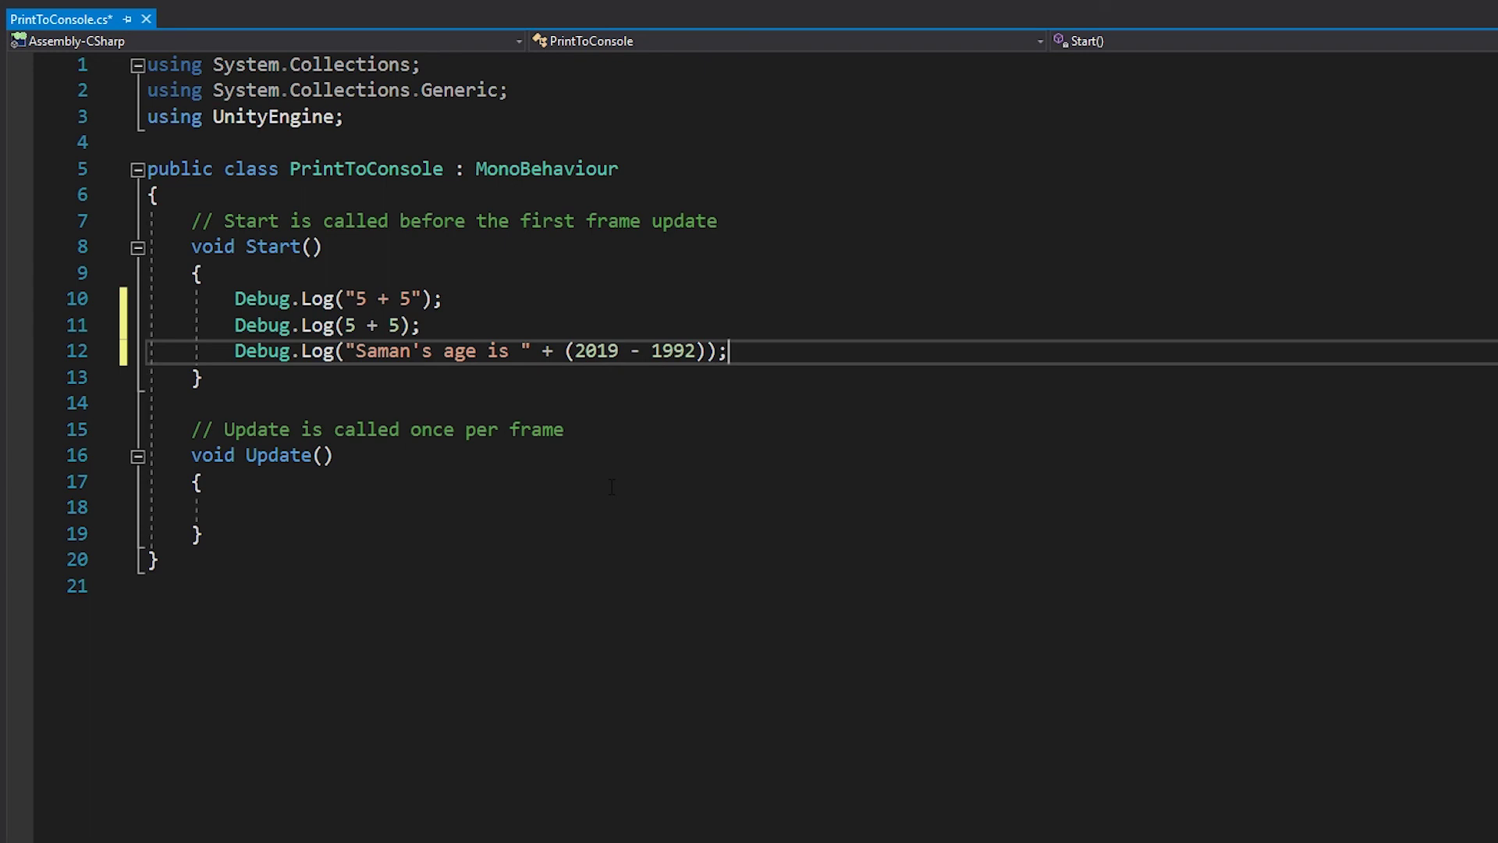
key(ctrl+s)
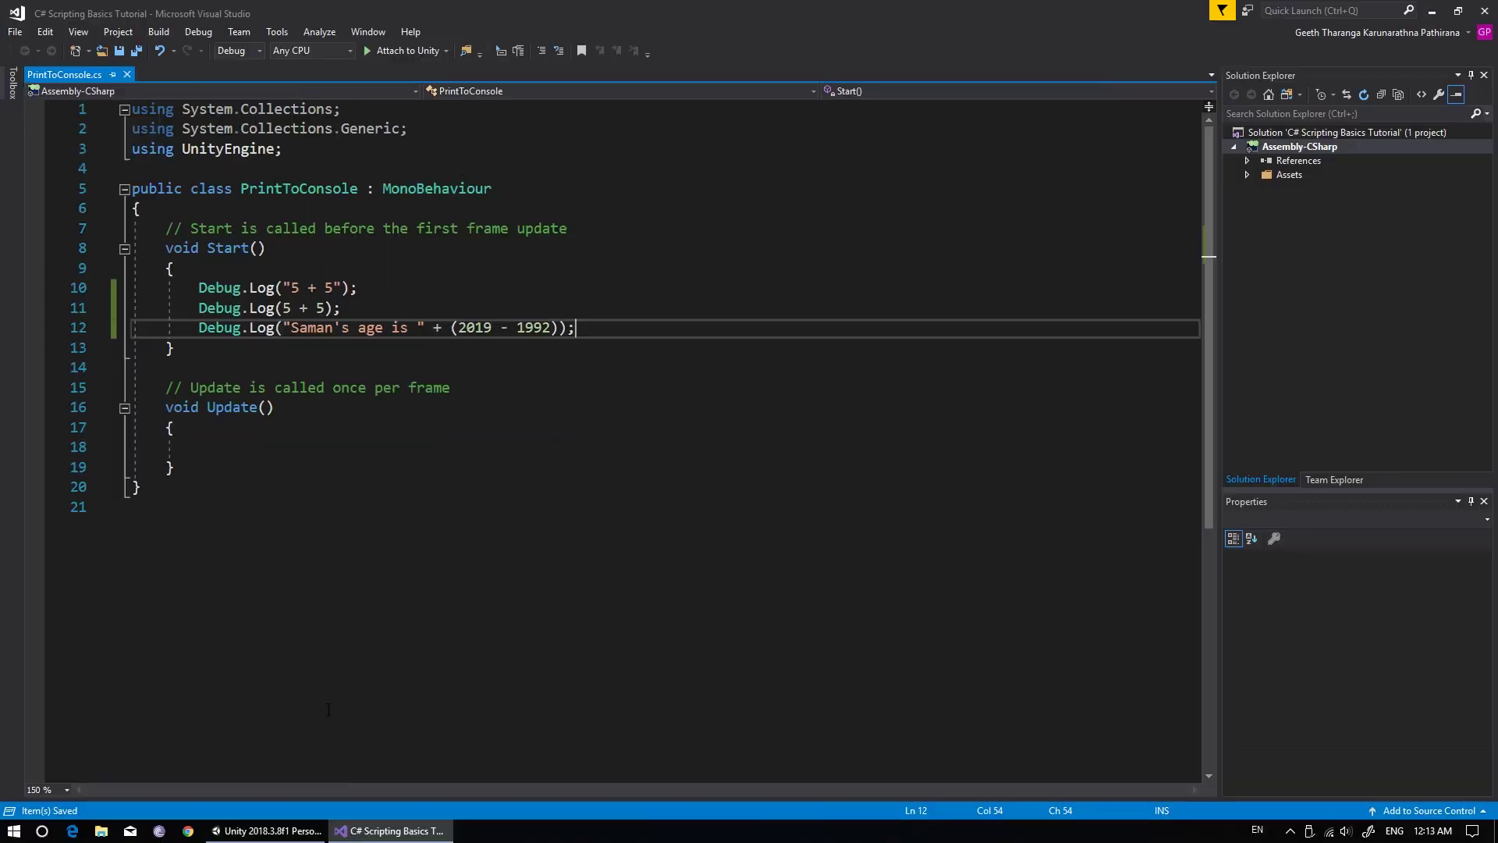
key(alt+Tab)
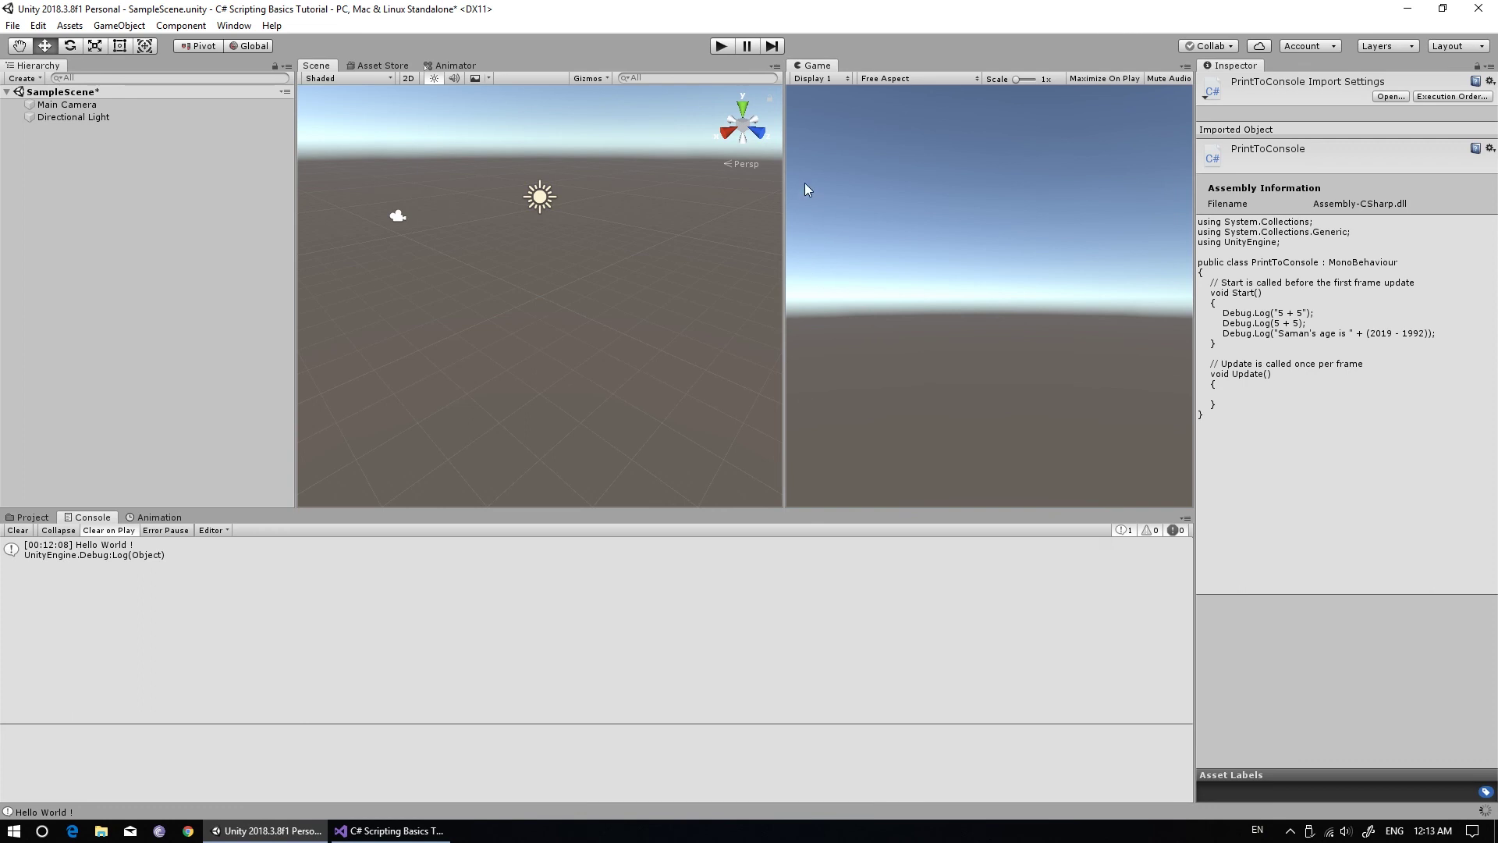
- Play the scene to log "5 + 5", 10 and the age result 27, then return to Visual Studio
click(720, 45)
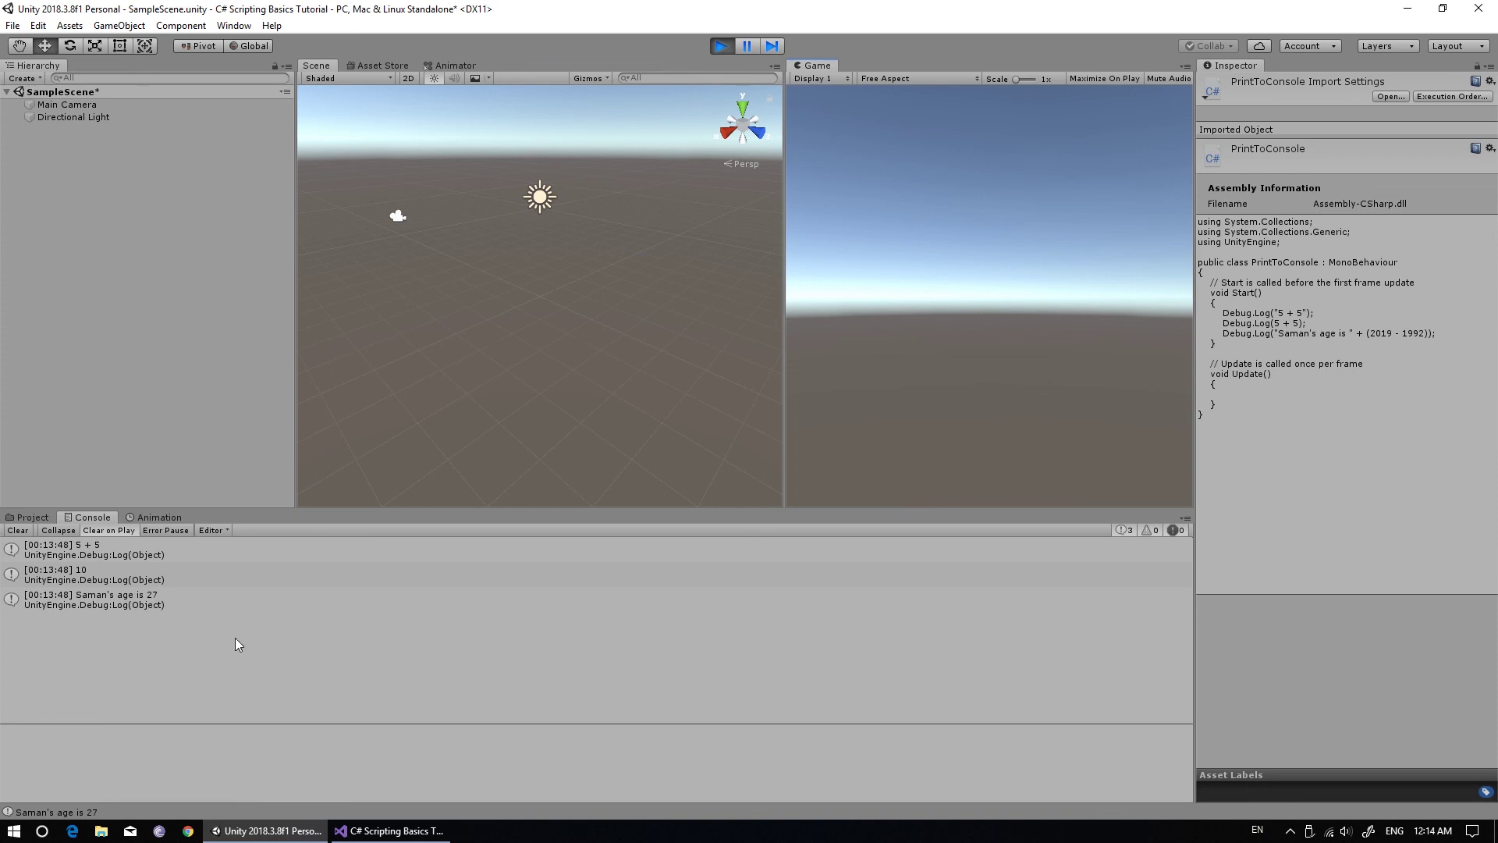
click(390, 830)
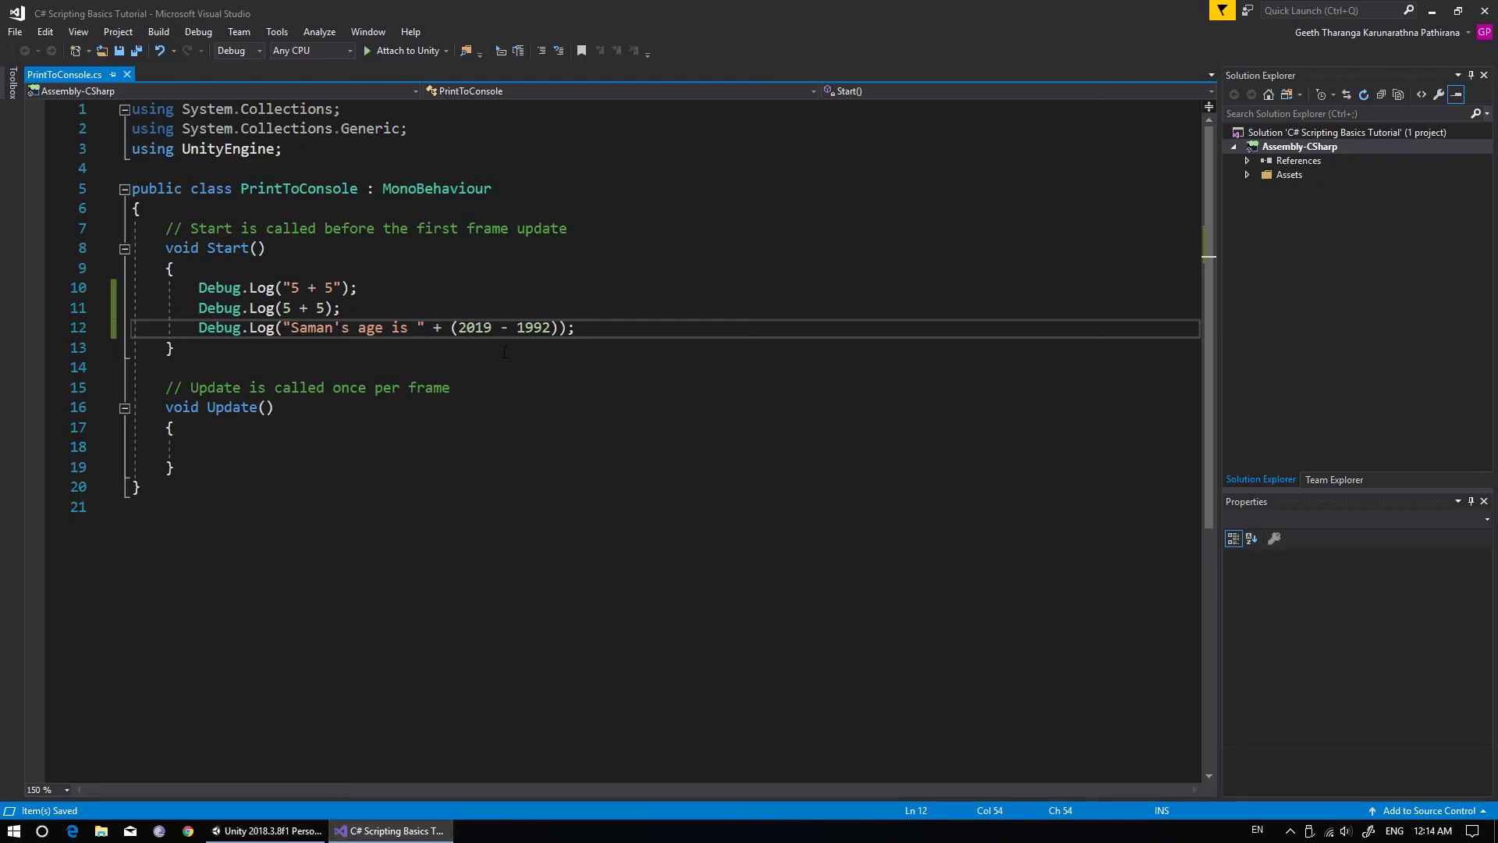